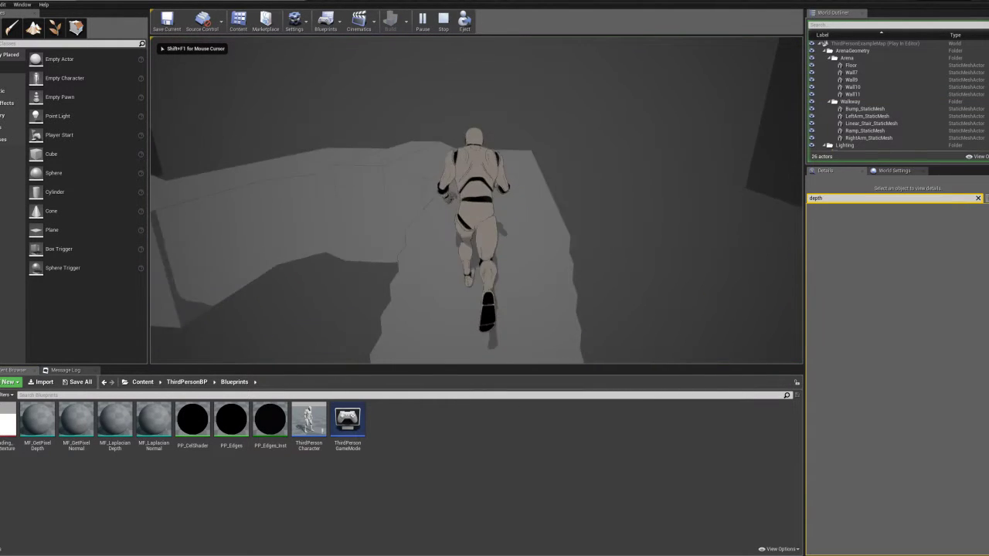
# Run and jump the character around the arena to examine the cel-shaded look from several sides, ending the play session.
pyautogui.press('w')
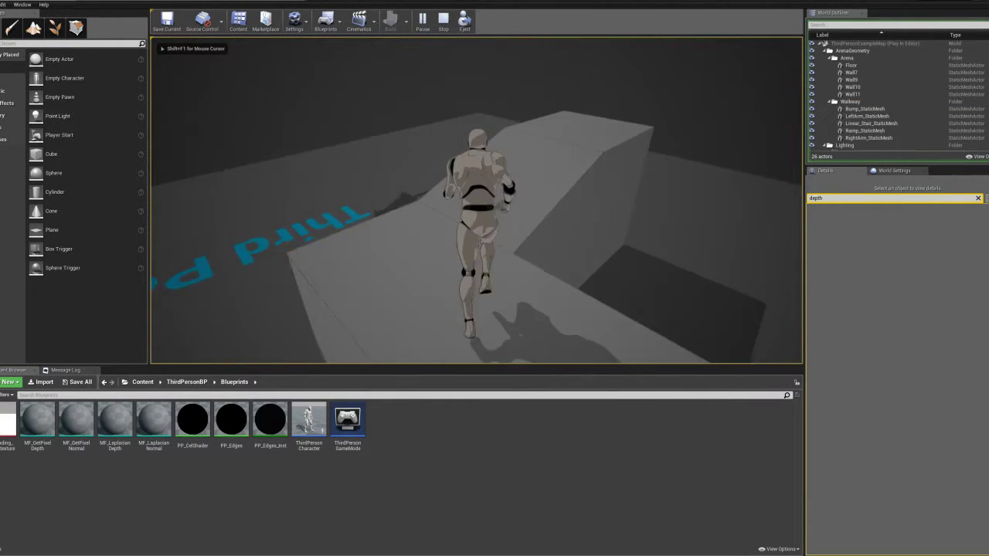
pyautogui.press('space')
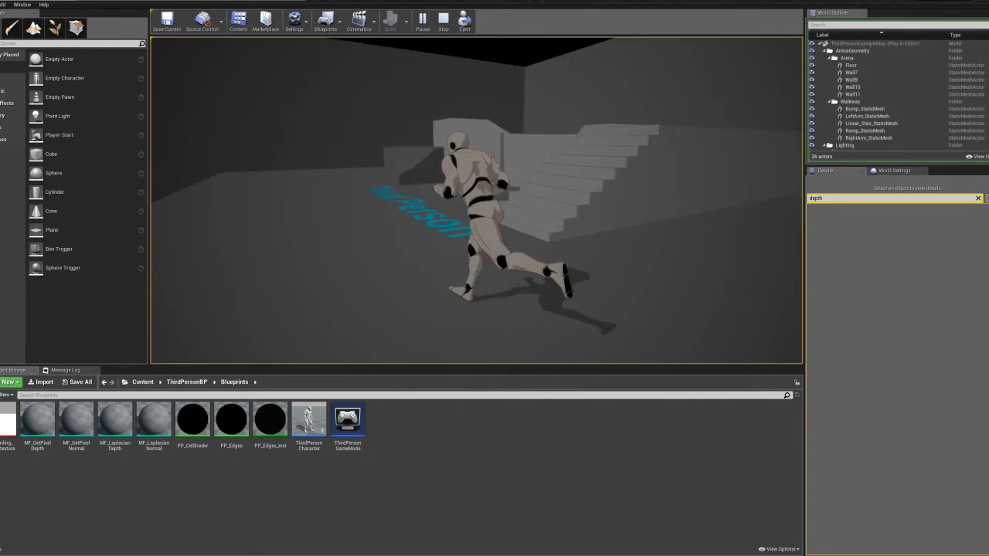
pyautogui.press('w')
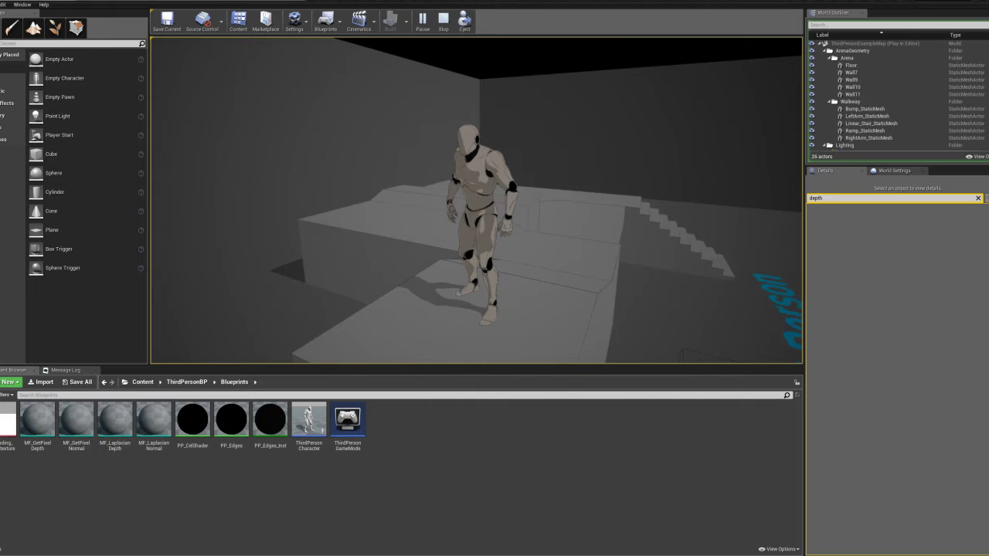
pyautogui.press('w')
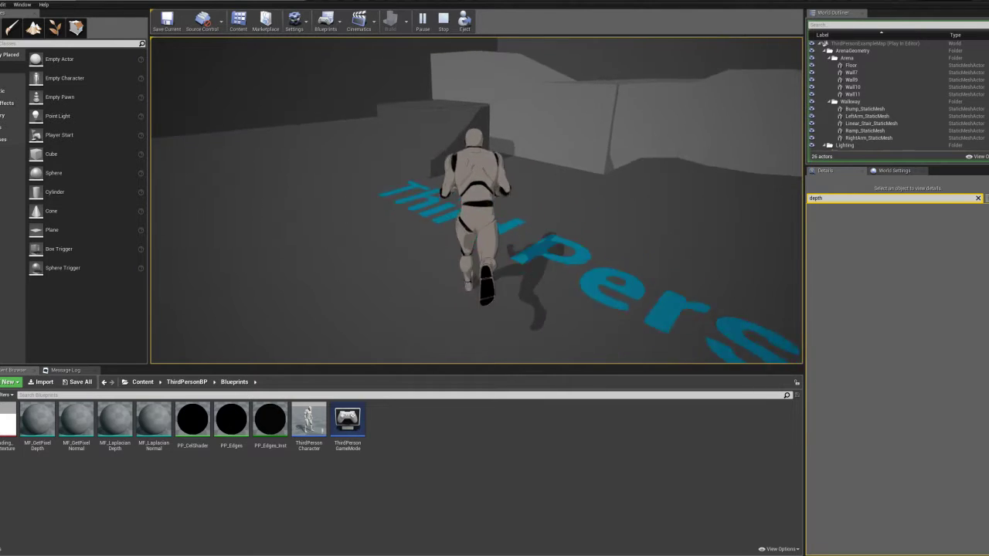
pyautogui.press('space')
pyautogui.press('space')
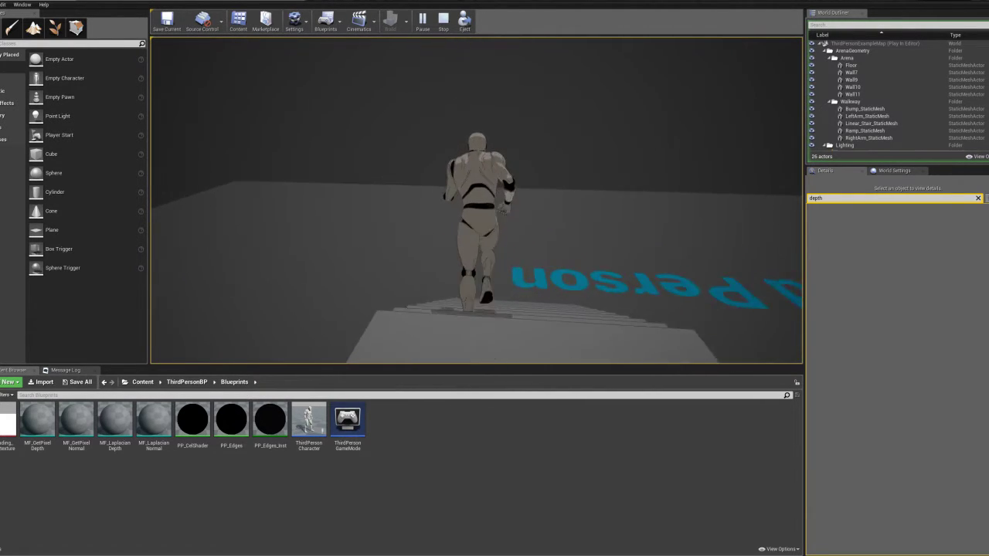
pyautogui.press('a')
pyautogui.press('s')
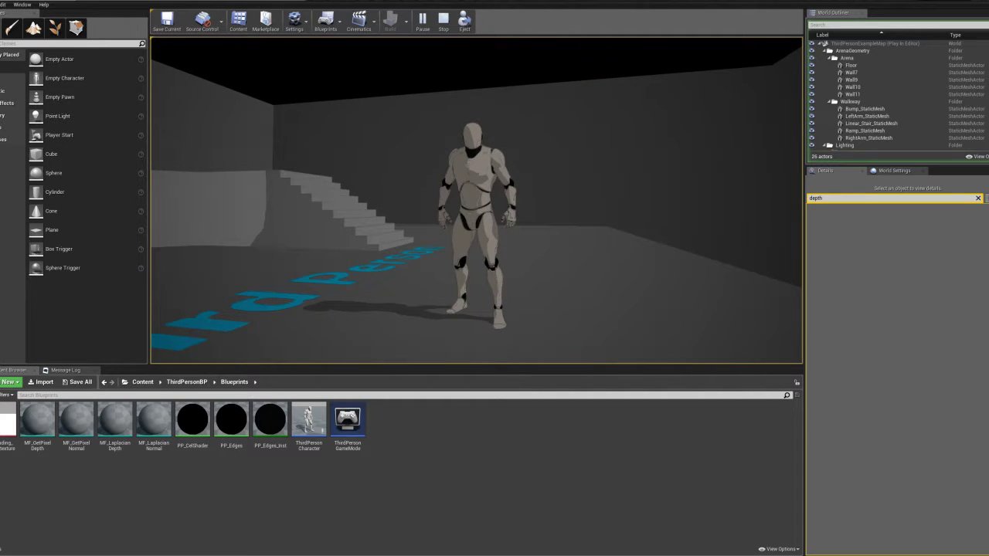
pyautogui.press('w')
pyautogui.press('d')
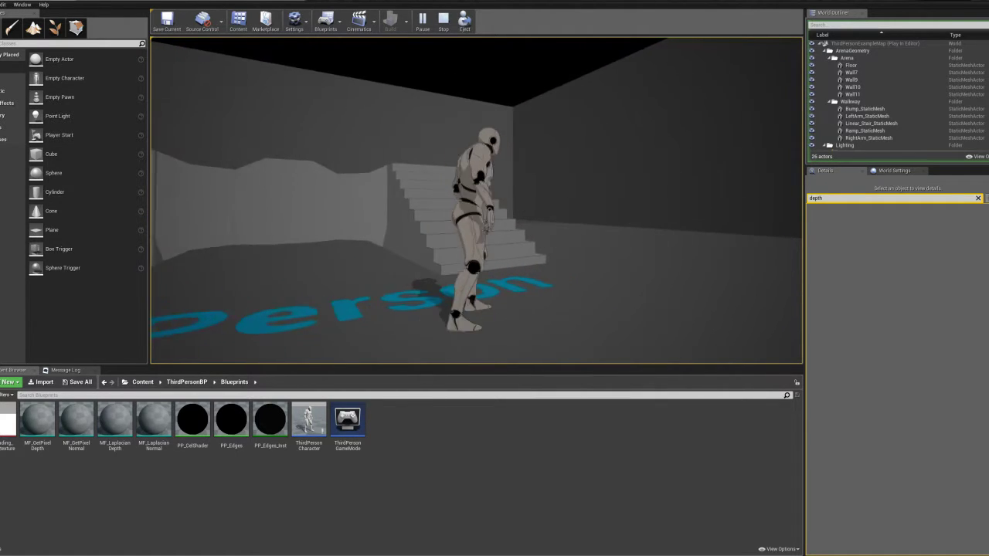
pyautogui.press('s')
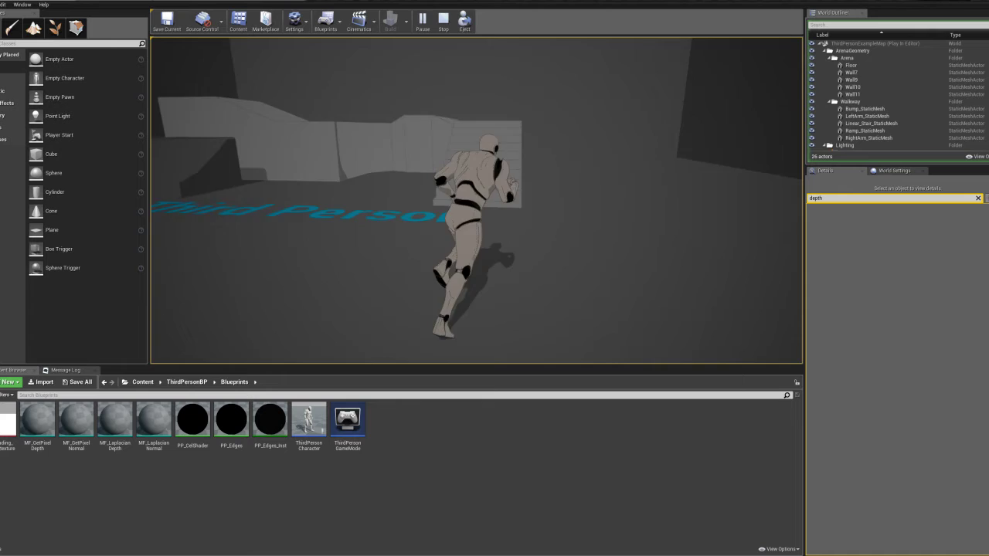
pyautogui.press('Escape')
# Select the post process volume that encloses the arena in the level.
pyautogui.press('s')
pyautogui.moveTo(477, 201); pyautogui.dragTo(394, 212, button='right')
pyautogui.press('d')
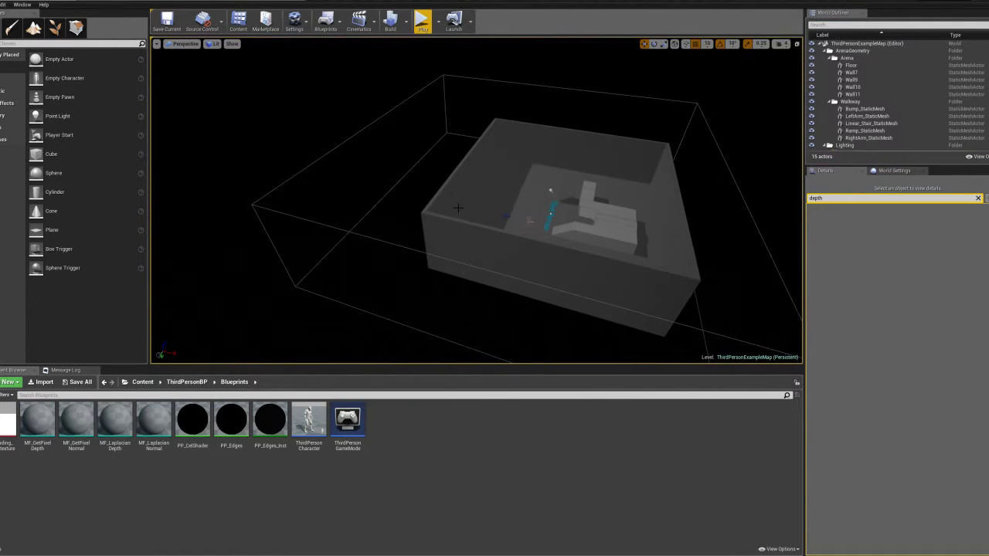
pyautogui.click(379, 201)
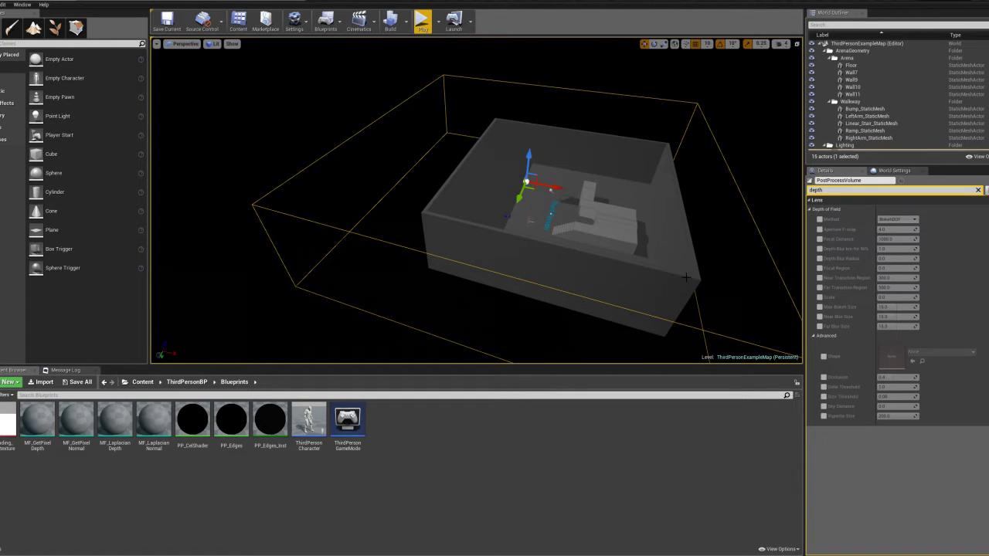
# Examine the cel-shaded mannequin and its black outlines inside the arena from several angles and distances.
pyautogui.moveTo(477, 201); pyautogui.dragTo(491, 222, button='right')
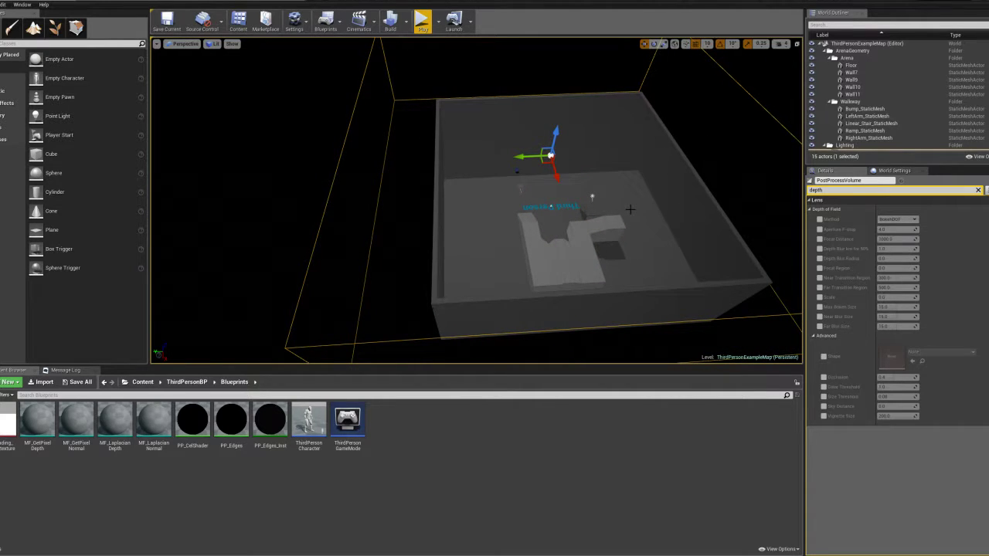
pyautogui.moveTo(631, 210); pyautogui.dragTo(587, 240, button='right')
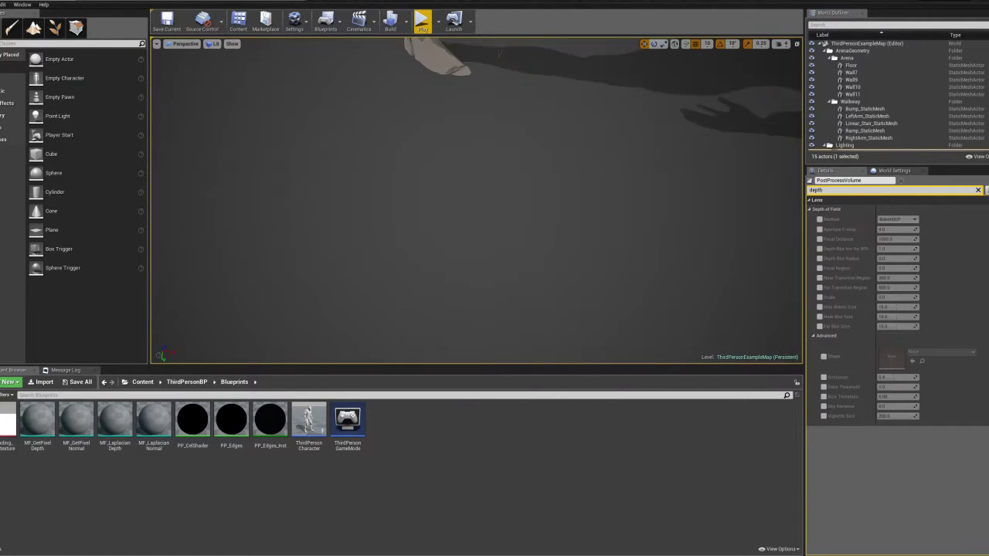
pyautogui.moveTo(468, 210); pyautogui.dragTo(581, 153, button='right')
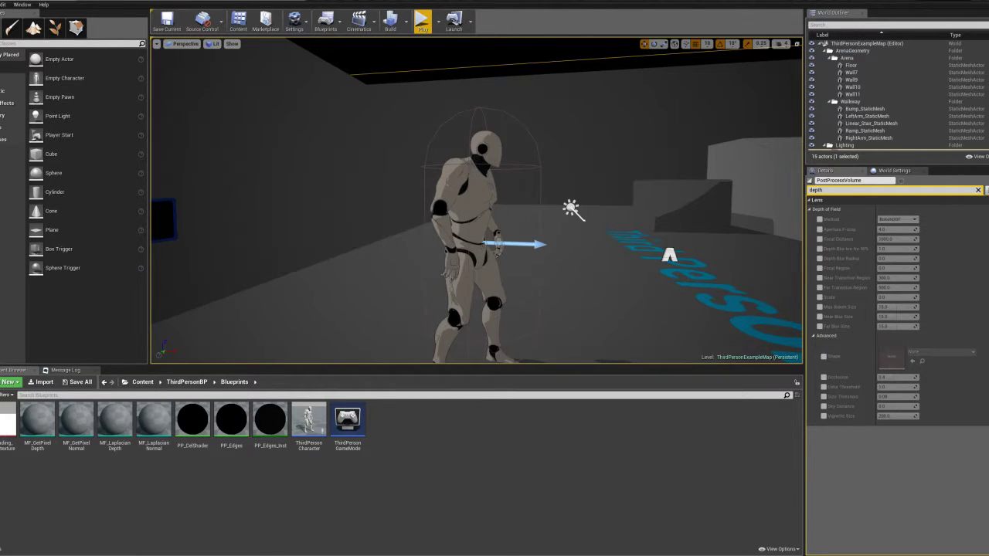
pyautogui.press('s')
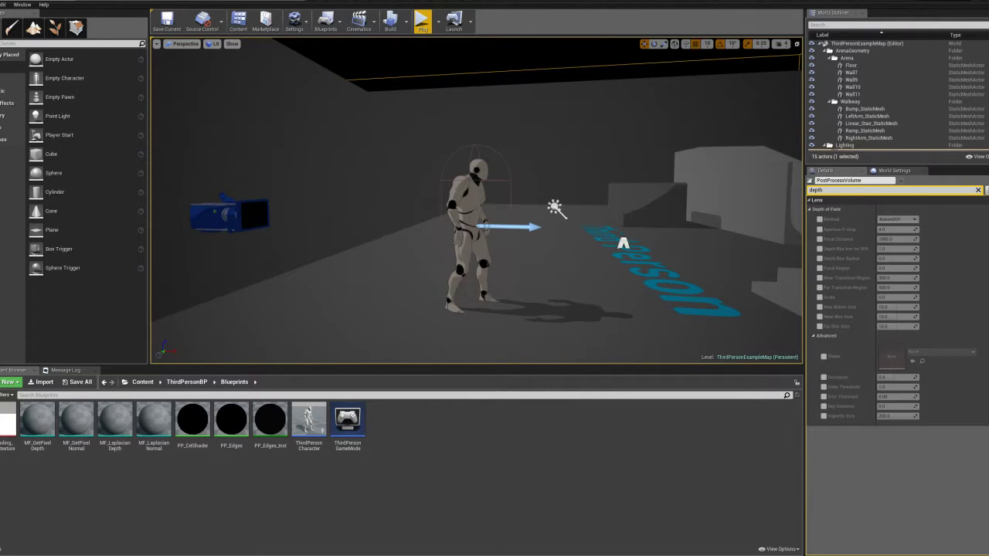
pyautogui.press('a')
pyautogui.moveTo(477, 201); pyautogui.dragTo(599, 199, button='right')
pyautogui.press('w')
pyautogui.press('s')
pyautogui.press('d')
pyautogui.press('w')
pyautogui.press('a')
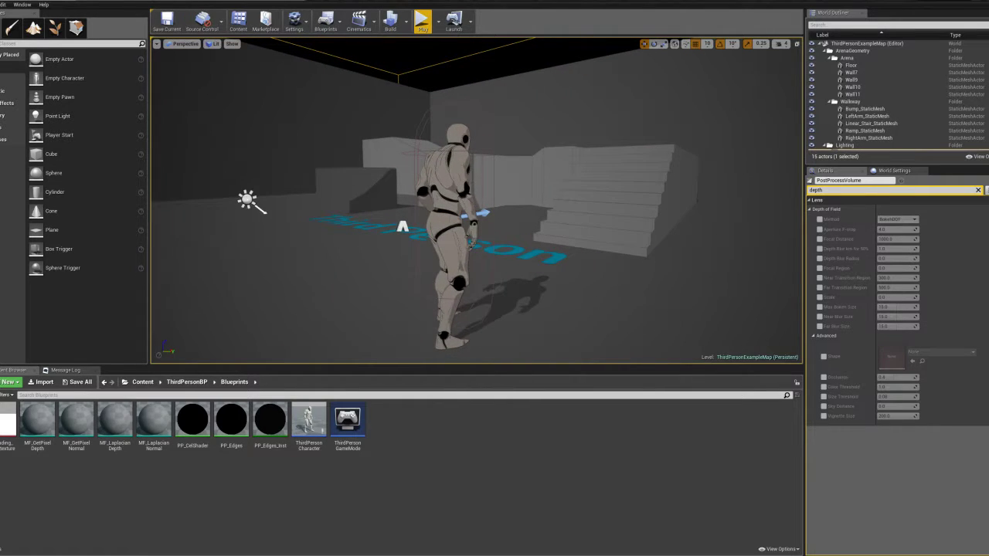
pyautogui.moveTo(494, 201); pyautogui.dragTo(514, 207, button='right')
pyautogui.press('d')
pyautogui.press('w')
pyautogui.press('a')
pyautogui.moveTo(391, 202); pyautogui.dragTo(375, 202, button='right')
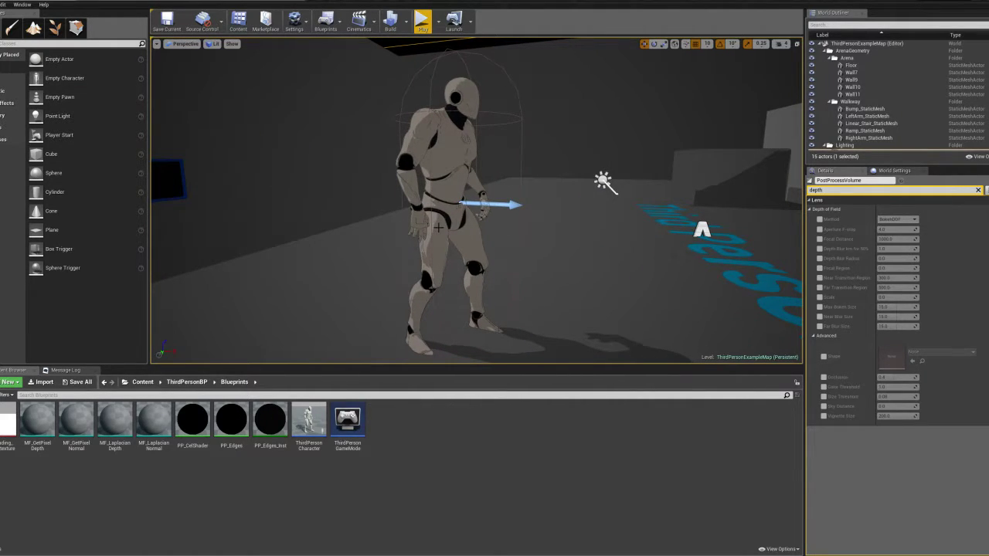
pyautogui.moveTo(372, 249); pyautogui.dragTo(471, 242, button='right')
pyautogui.press('a')
pyautogui.moveTo(341, 249); pyautogui.dragTo(468, 202, button='right')
pyautogui.press('s')
pyautogui.press('w')
pyautogui.press('a')
pyautogui.moveTo(463, 334); pyautogui.dragTo(527, 349, button='right')
# Switch to the browser, read through the Cel Shading Post Process wiki page down to its Tutorial section, and return to Unreal Editor.
pyautogui.hotkey('alt', 'Tab')
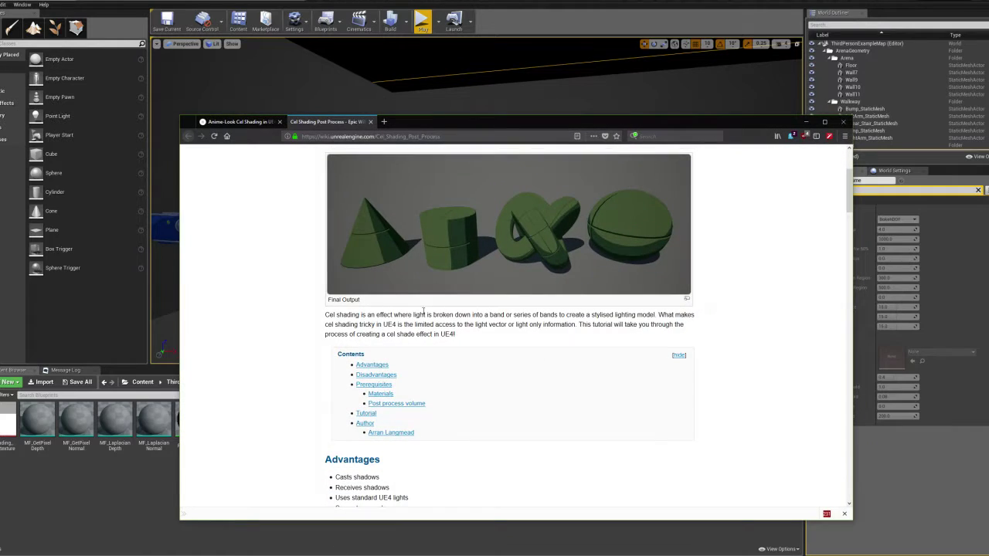
pyautogui.scroll(3, 274, 323)
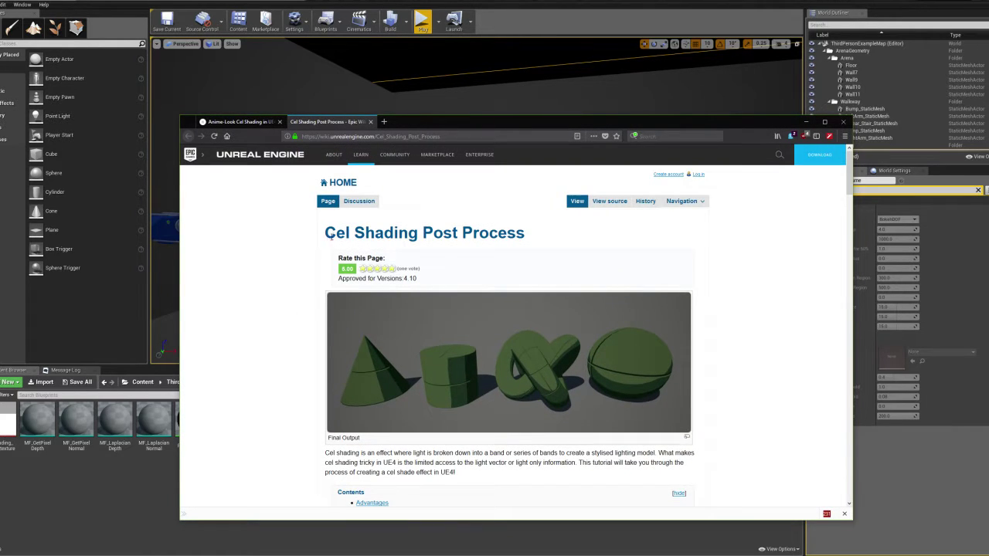
pyautogui.moveTo(434, 242); pyautogui.dragTo(455, 238)
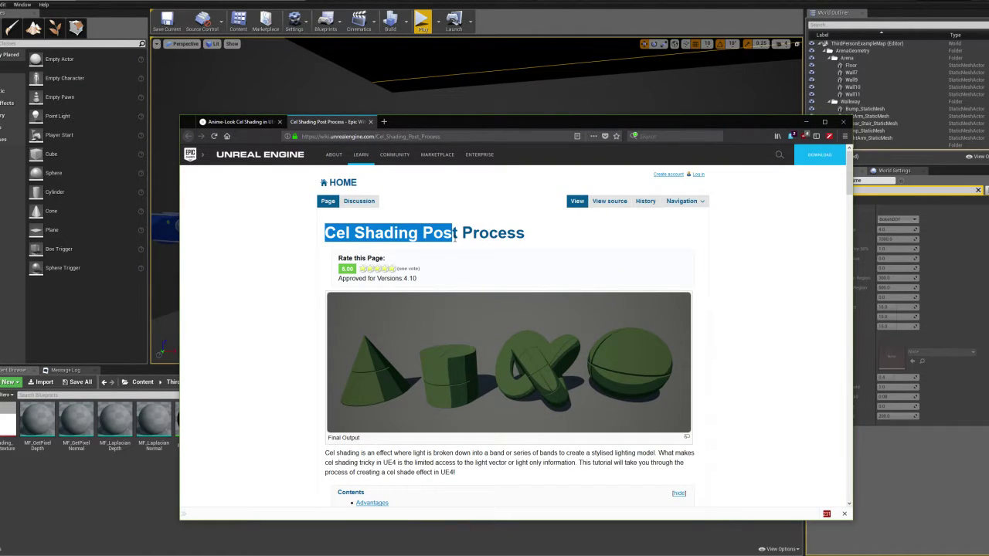
pyautogui.scroll(-3, 276, 302)
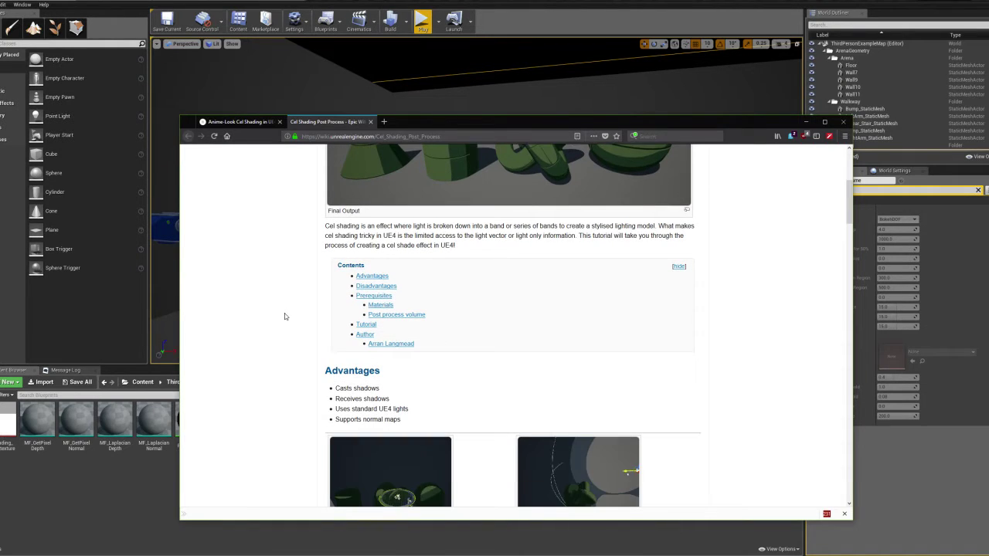
pyautogui.scroll(-3, 294, 337)
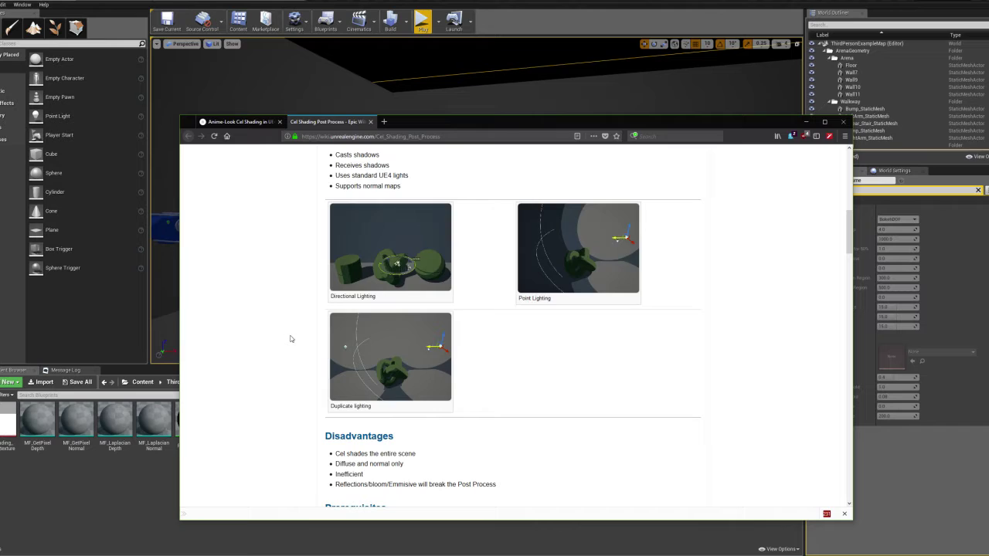
pyautogui.scroll(-5, 287, 337)
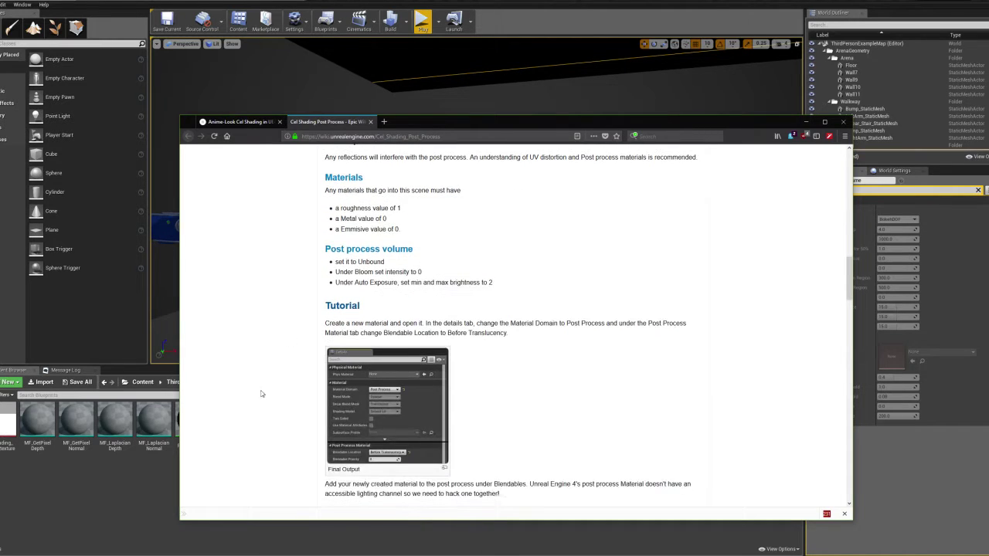
pyautogui.click(119, 514)
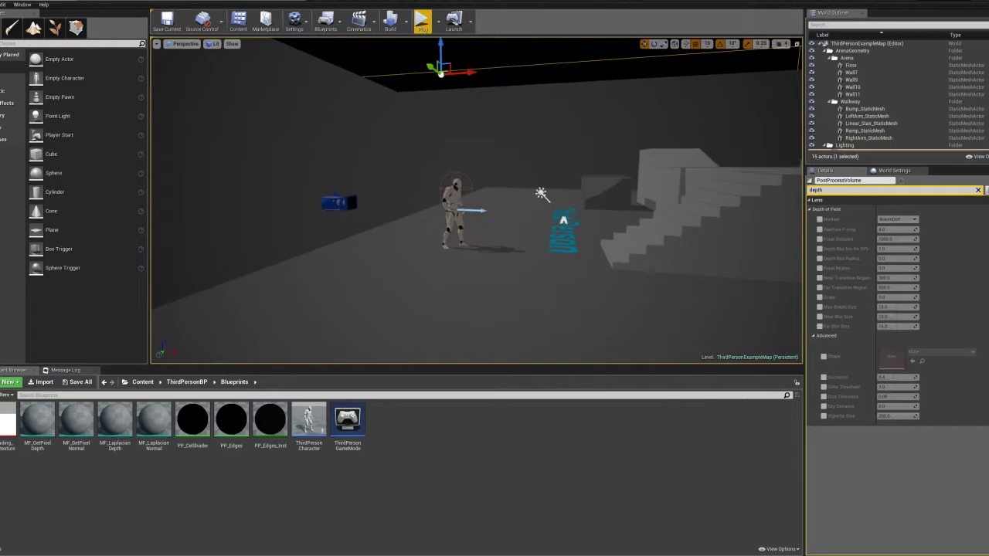
# Open the PP_CelShader material and examine its node graph.
pyautogui.moveTo(476, 201); pyautogui.dragTo(476, 201, button='right')
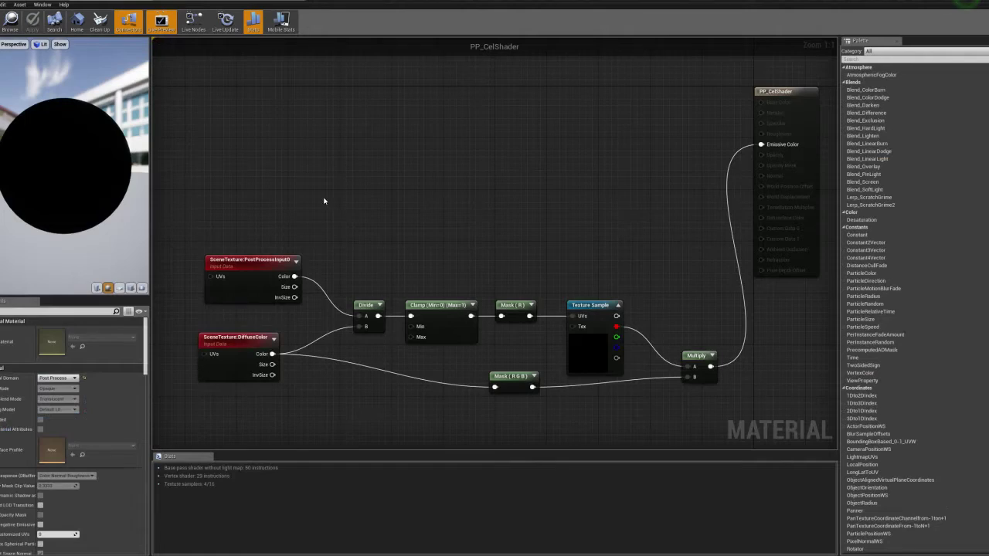
pyautogui.moveTo(326, 204); pyautogui.dragTo(365, 263, button='right')
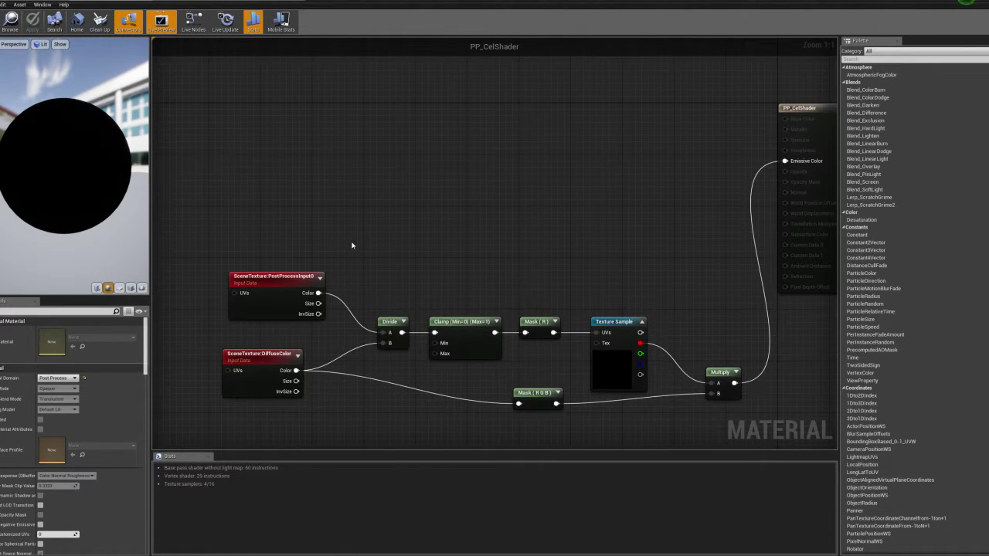
pyautogui.moveTo(457, 264); pyautogui.dragTo(413, 190, button='right')
pyautogui.click(294, 200)
pyautogui.click(409, 152)
# Add a SceneTexture node in the empty area above the existing PostProcessInput0 node.
pyautogui.moveTo(399, 128); pyautogui.dragTo(398, 239, button='right')
pyautogui.rightClick(375, 229)
pyautogui.write('scene')
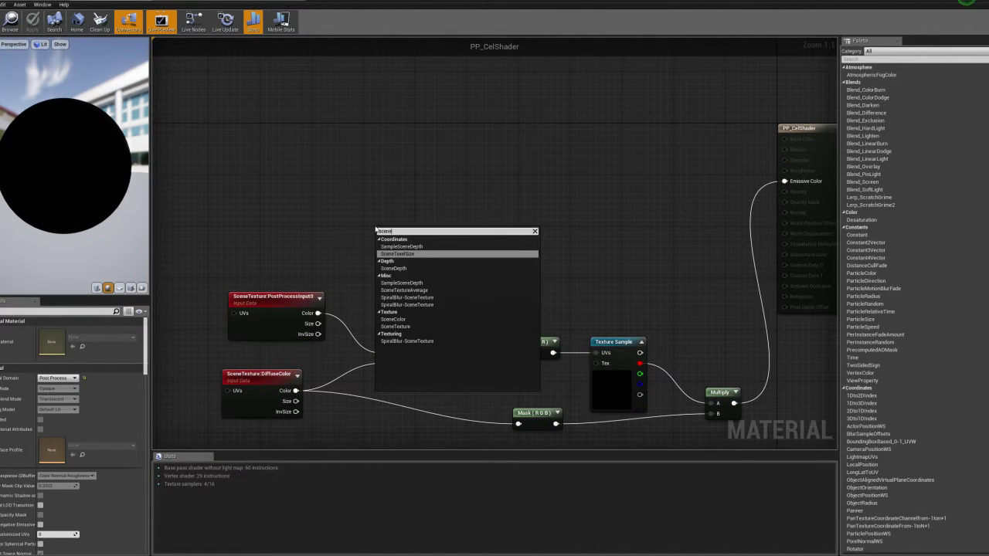
pyautogui.write('texture')
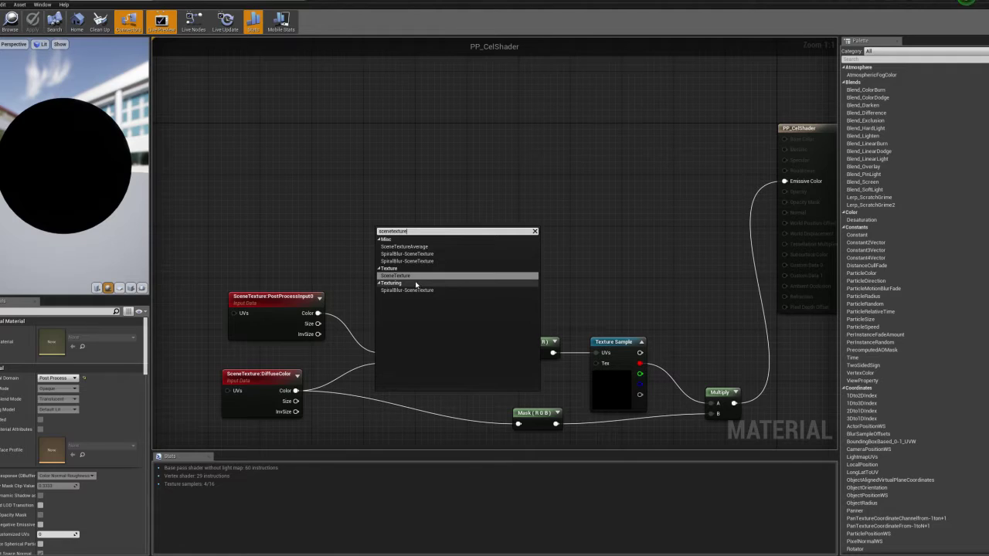
pyautogui.click(402, 276)
pyautogui.moveTo(410, 228); pyautogui.dragTo(372, 188)
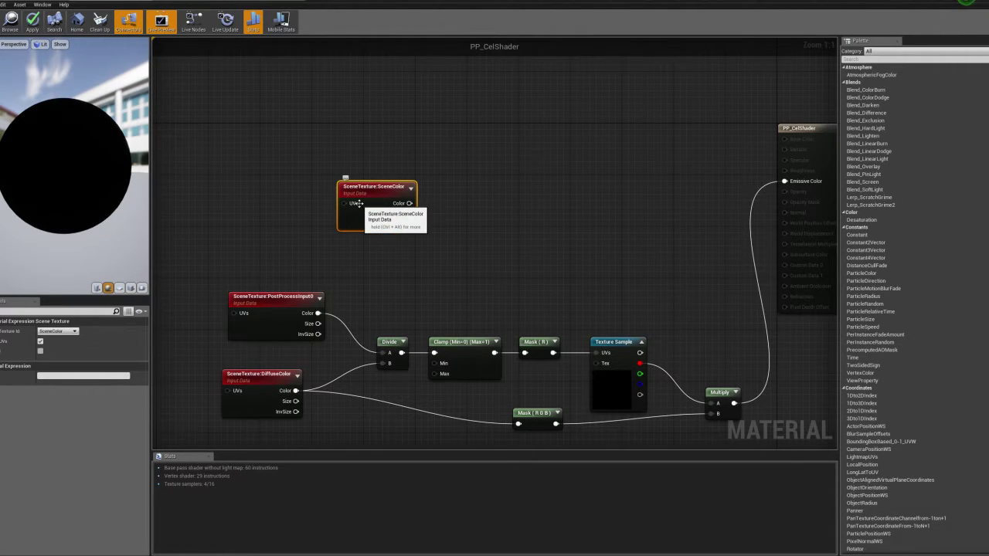
# View the available scene texture IDs for the new SceneColor node and delete the node.
pyautogui.click(72, 332)
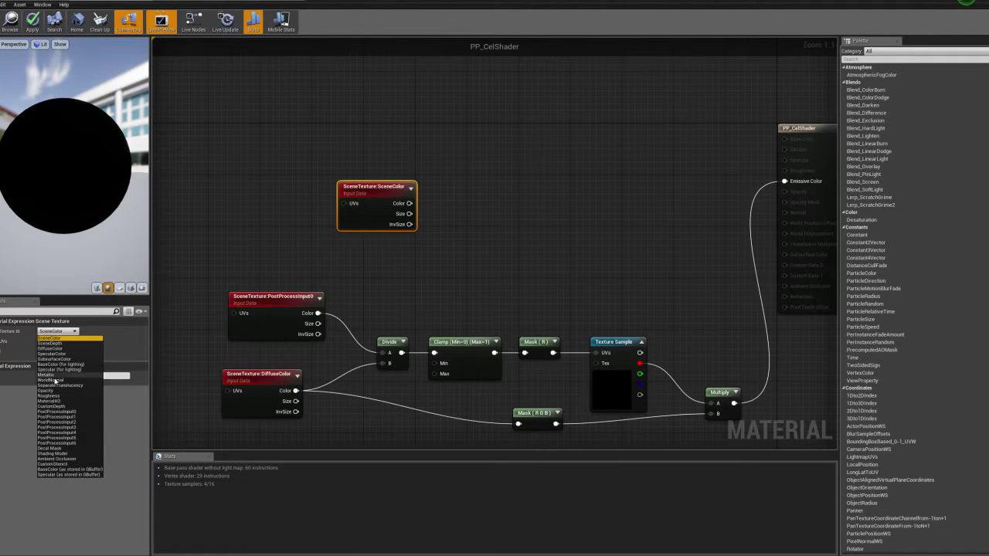
pyautogui.click(280, 252)
pyautogui.click(398, 193)
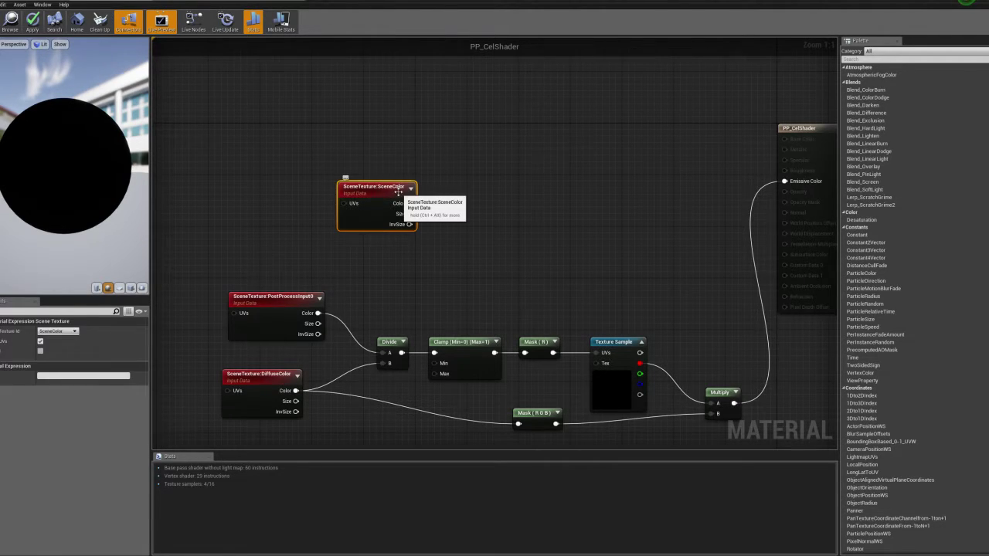
pyautogui.press('Delete')
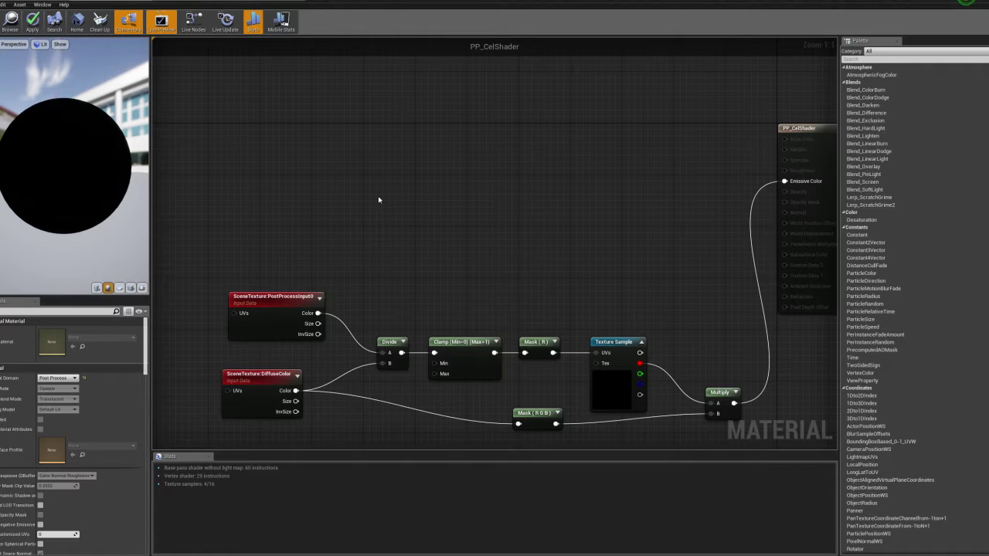
# View the scene texture ID choices of the PostProcessInput0 node, and inspect the DiffuseColor node's settings.
pyautogui.click(277, 297)
pyautogui.click(60, 331)
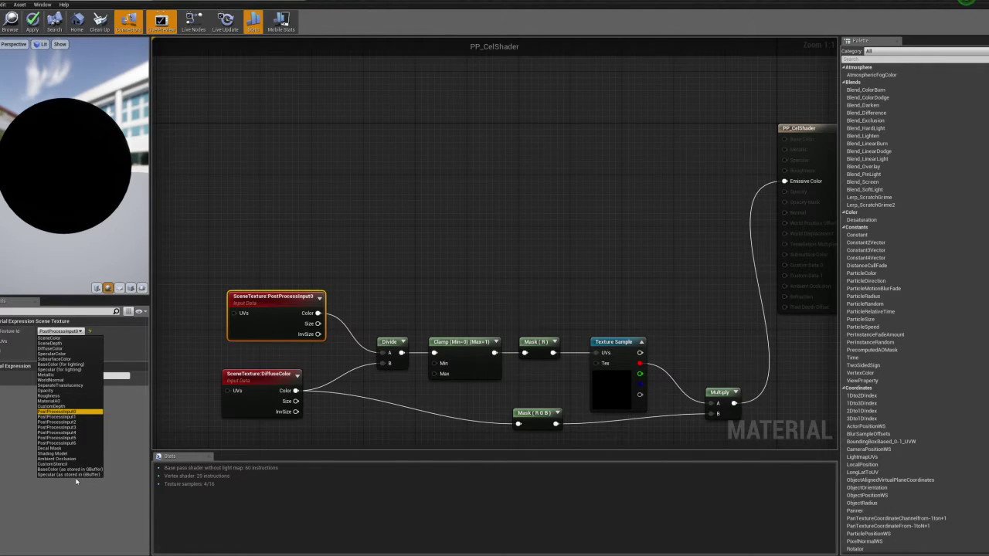
pyautogui.click(224, 237)
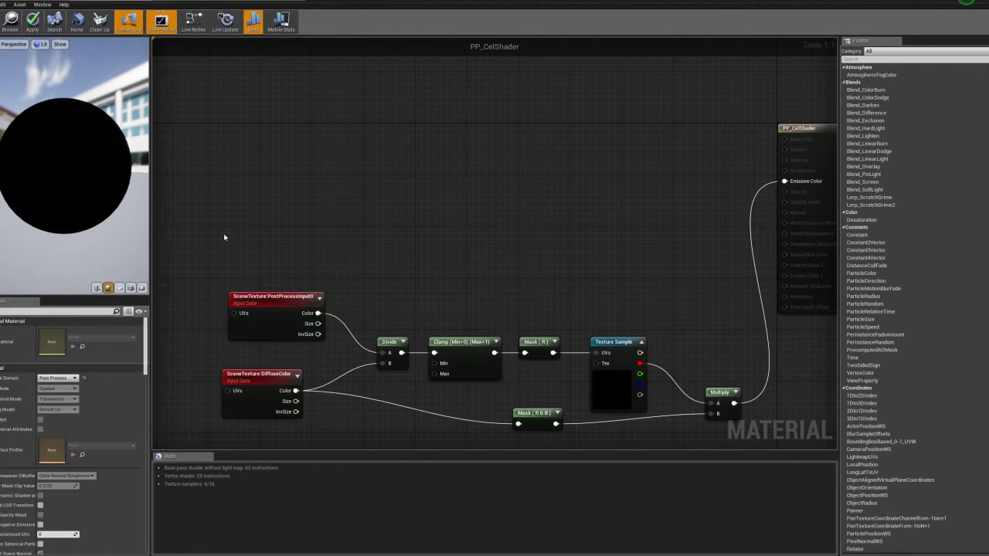
pyautogui.moveTo(357, 281); pyautogui.dragTo(452, 230, button='right')
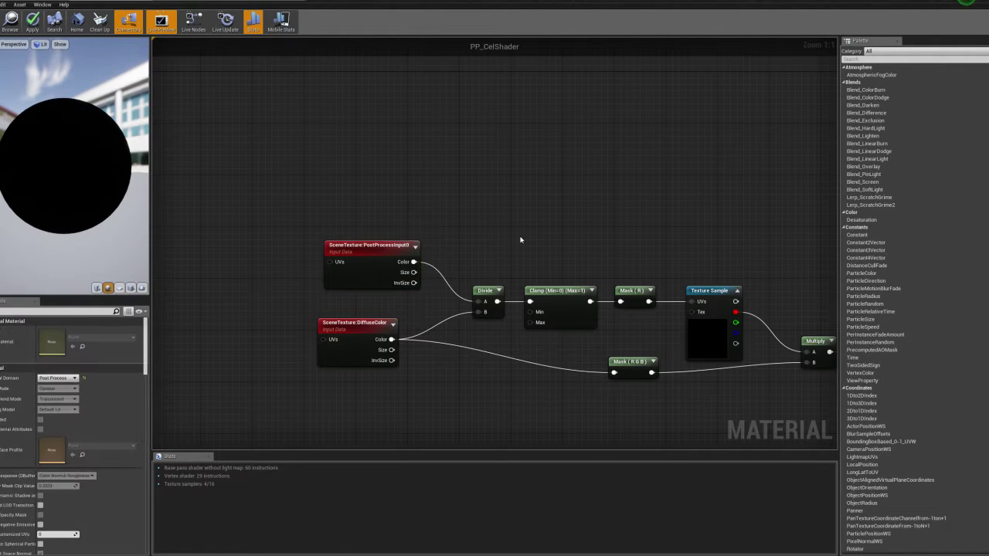
pyautogui.click(384, 319)
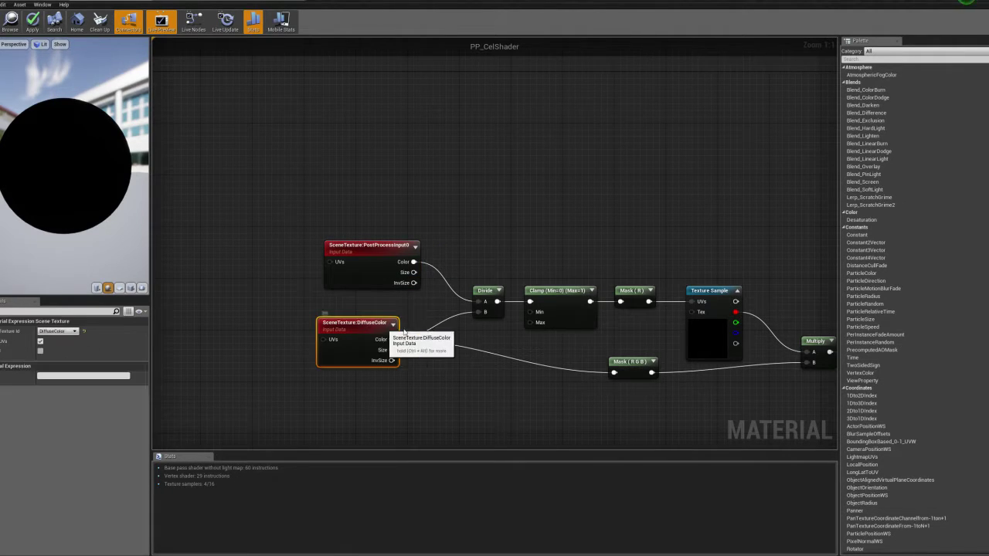
# Return to the level and examine the cel-shaded character from close up and farther away.
pyautogui.click(469, 384)
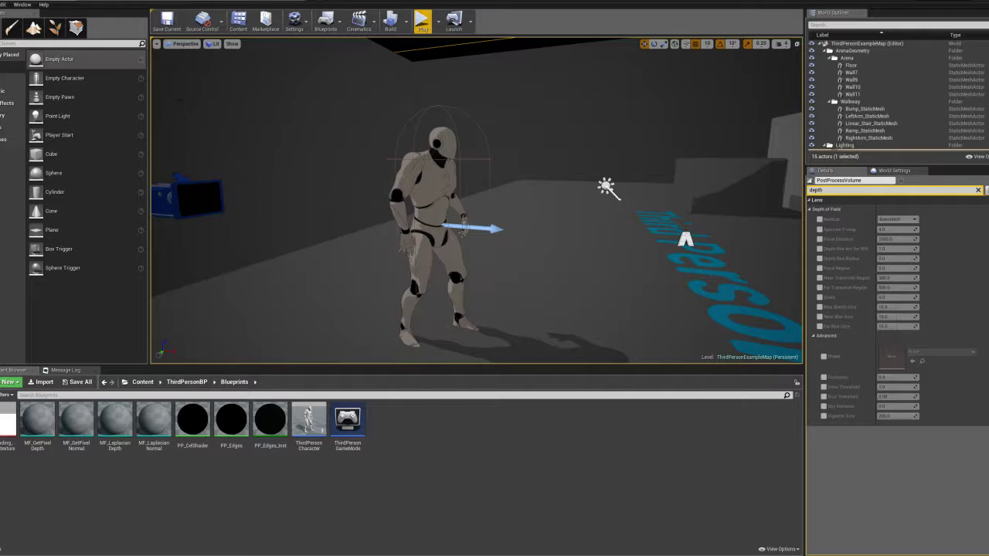
pyautogui.moveTo(476, 200); pyautogui.dragTo(457, 210, button='right')
pyautogui.press('w')
pyautogui.press('s')
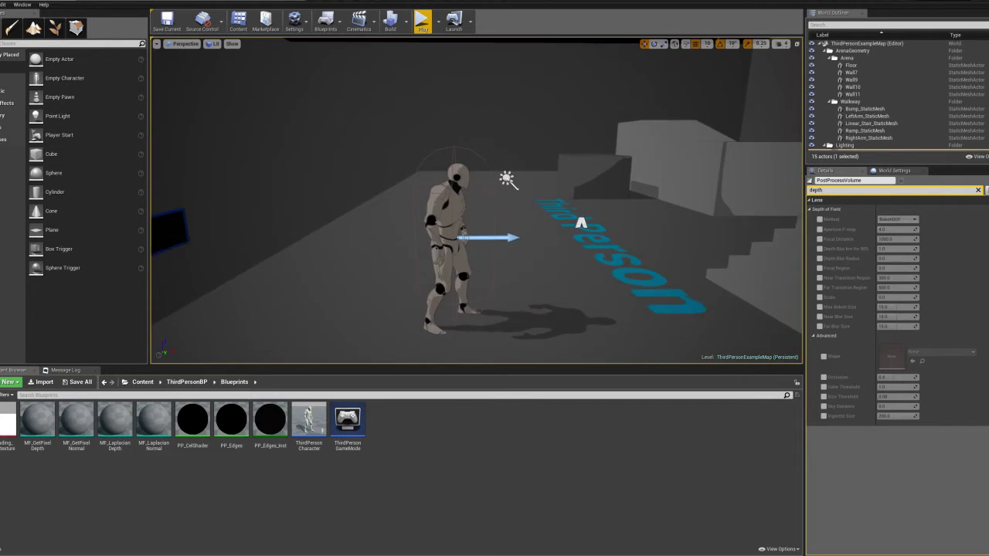
pyautogui.press('s')
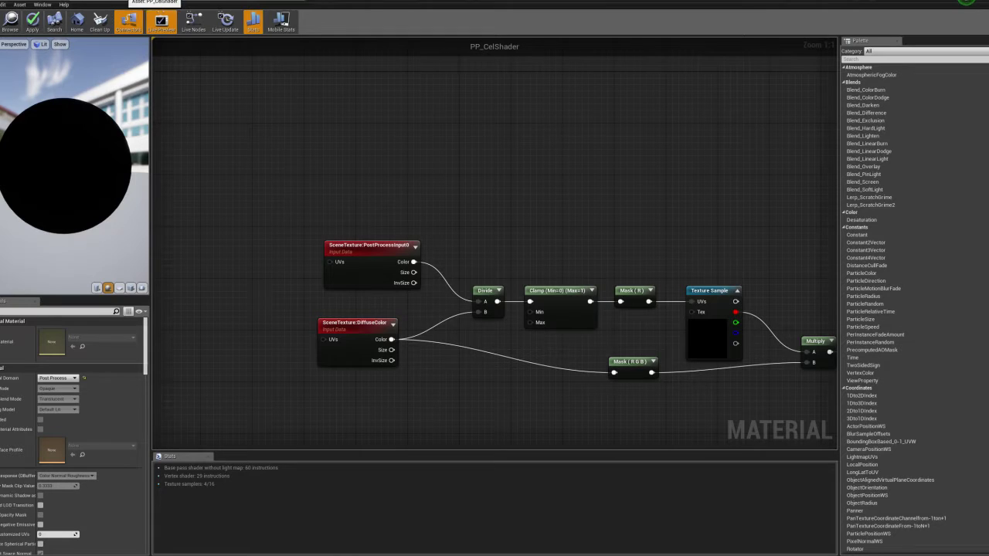
# Locate the lookup texture used by the Texture Sample node among the project assets and open it.
pyautogui.moveTo(300, 340); pyautogui.dragTo(293, 308, button='right')
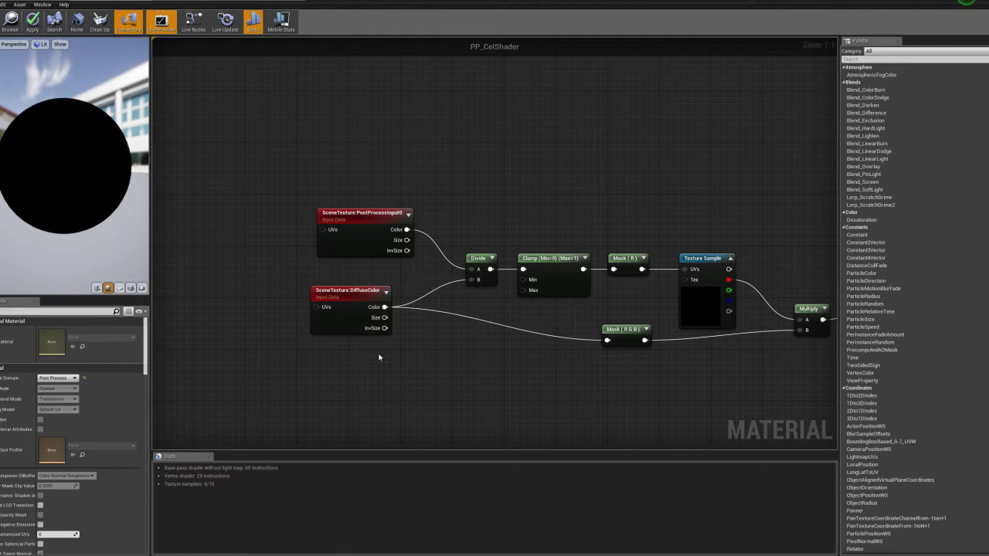
pyautogui.moveTo(640, 322); pyautogui.dragTo(559, 315, button='right')
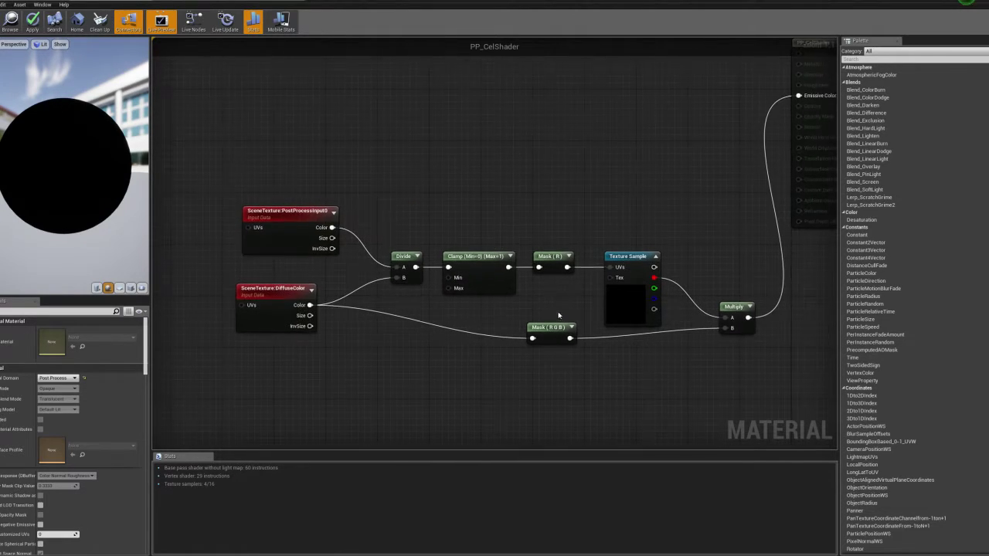
pyautogui.click(646, 259)
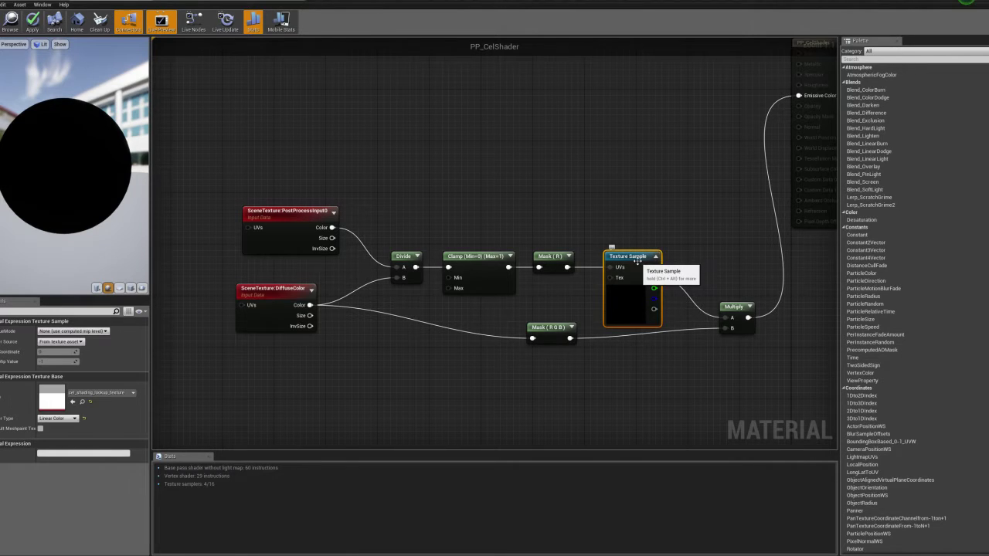
pyautogui.click(83, 403)
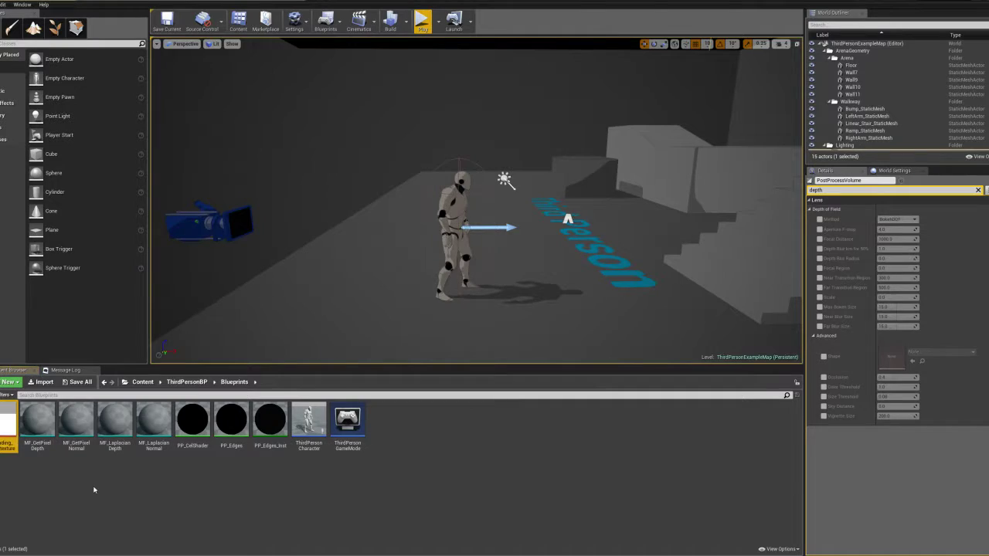
pyautogui.doubleClick(7, 429)
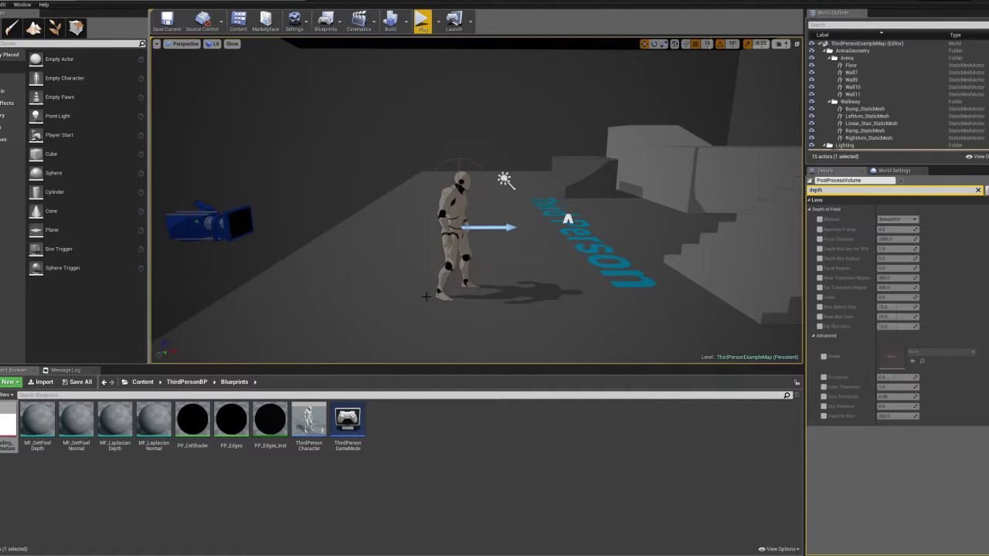
# Examine the shading bands on the character's body and its floor shadow in the level.
pyautogui.moveTo(426, 296)
pyautogui.mouseDown(button='right')
pyautogui.moveTo(293, 297)
pyautogui.moveTo(282, 263)
pyautogui.moveTo(456, 328)
pyautogui.moveTo(371, 301)
pyautogui.moveTo(426, 296)
pyautogui.mouseUp(button='right')
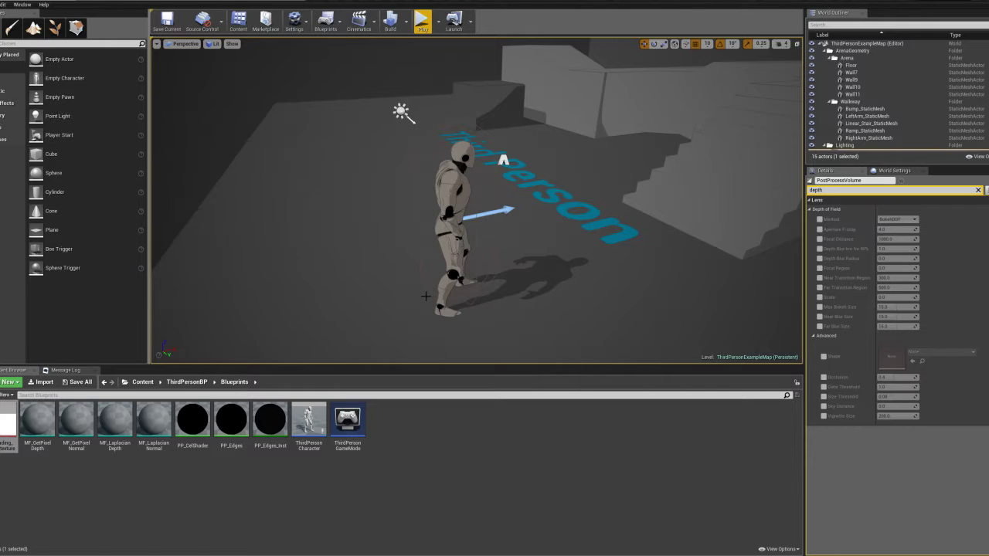
pyautogui.scroll(5, 375, 239)
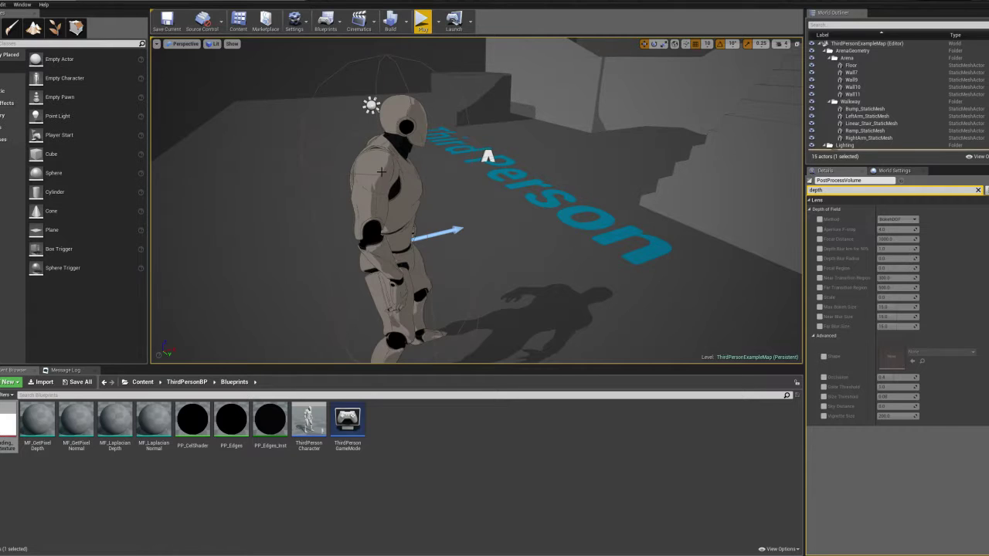
pyautogui.moveTo(477, 201)
pyautogui.mouseDown(button='right')
pyautogui.moveTo(440, 207)
pyautogui.moveTo(464, 208)
pyautogui.mouseUp(button='right')
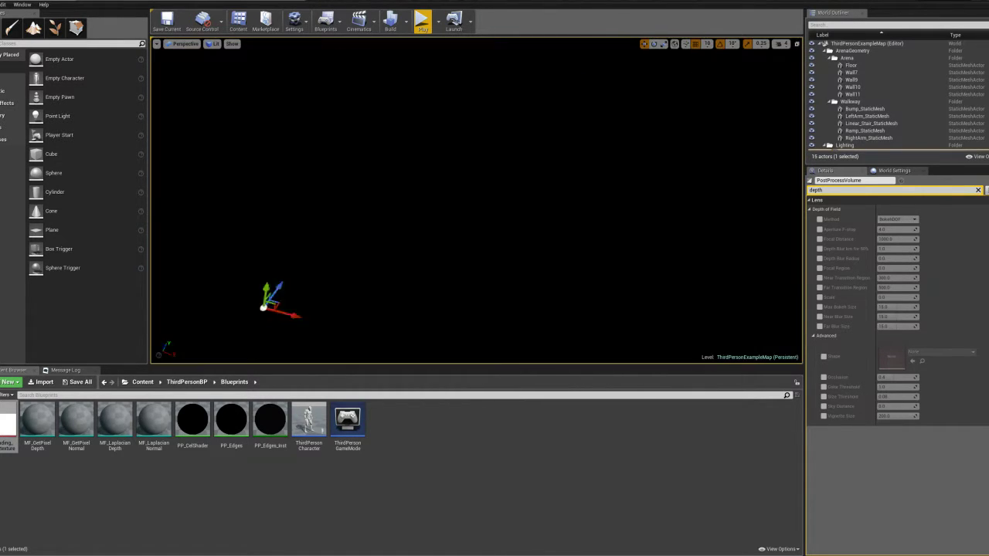
pyautogui.moveTo(477, 201); pyautogui.dragTo(488, 317, button='right')
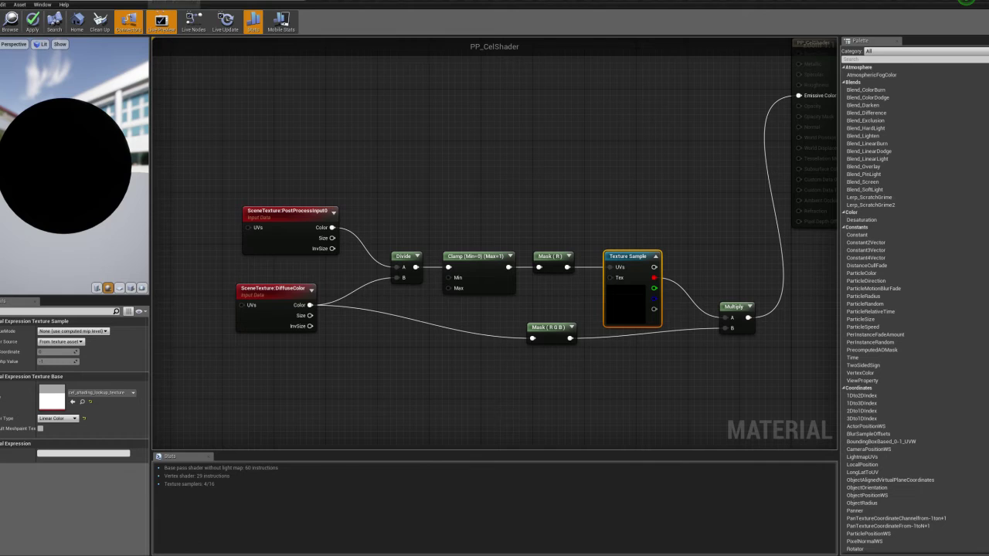
# Inspect the PostProcessInput0 scene texture node in the PP_CelShader graph and clear the selection.
pyautogui.click(313, 212)
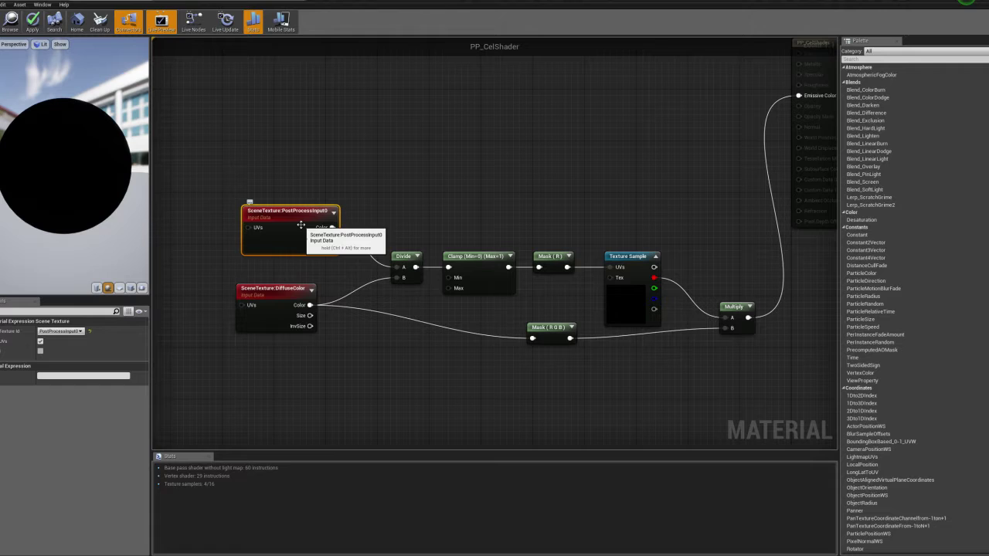
pyautogui.click(415, 188)
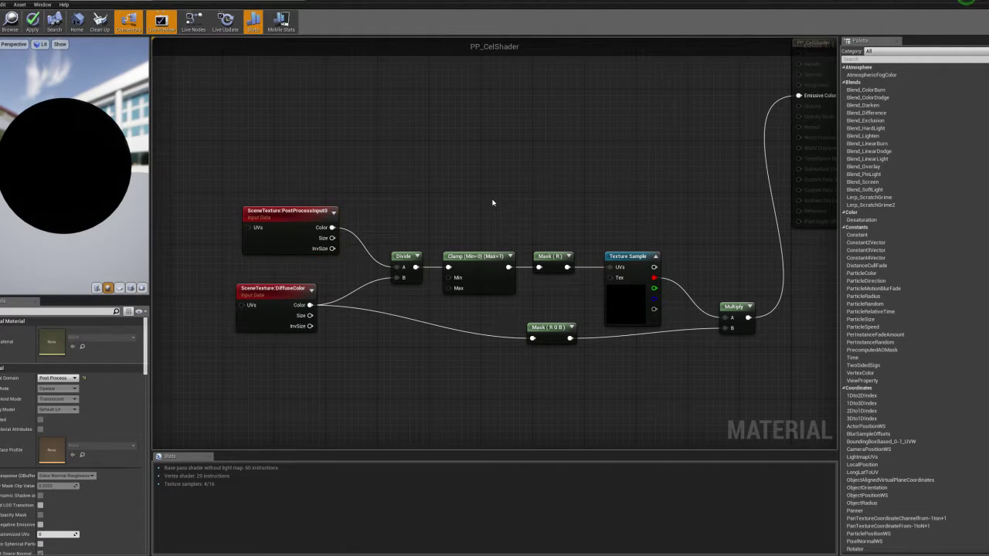
pyautogui.moveTo(494, 203); pyautogui.dragTo(450, 210, button='right')
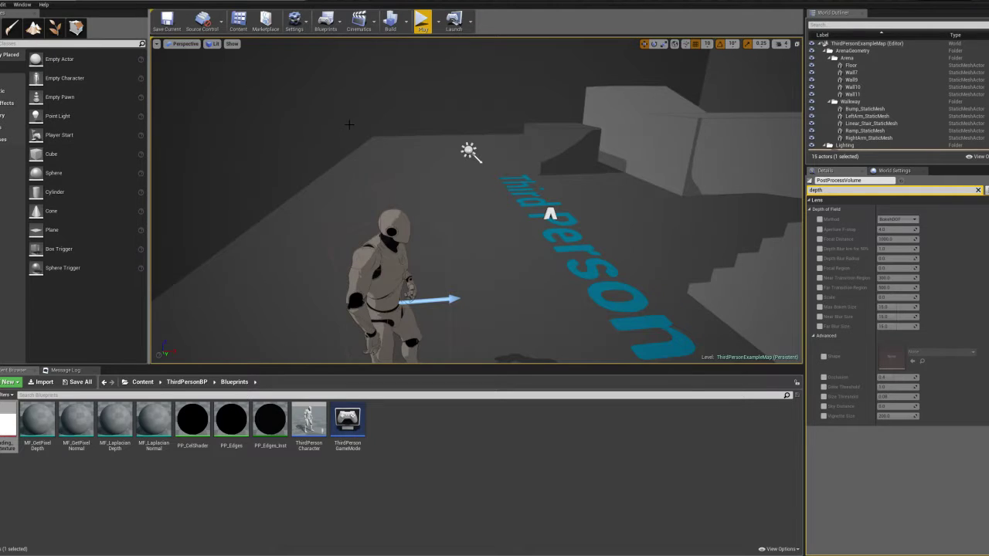
# Examine the cel shading on the character, floor text and stairs in the level from several distances and angles.
pyautogui.moveTo(477, 201); pyautogui.dragTo(687, 174, button='right')
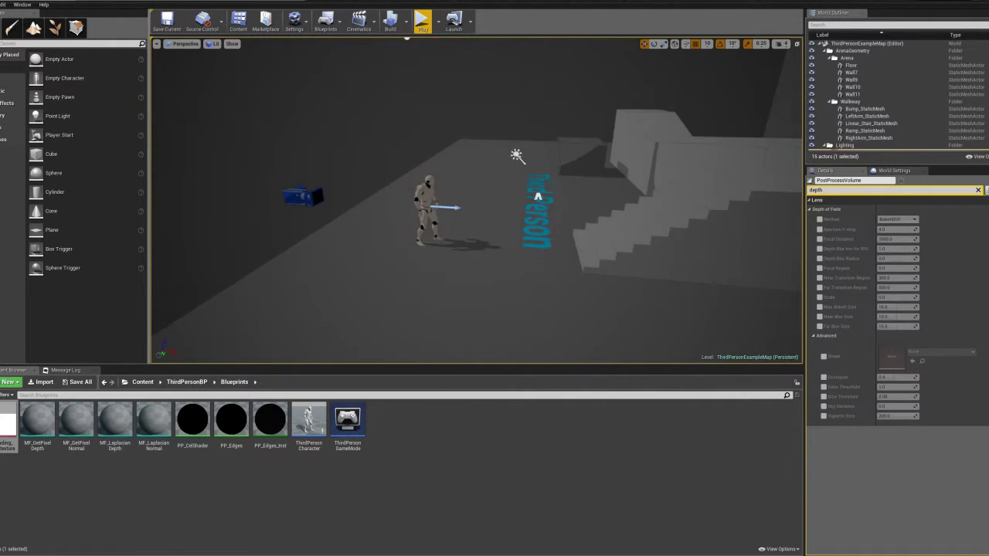
pyautogui.press('w')
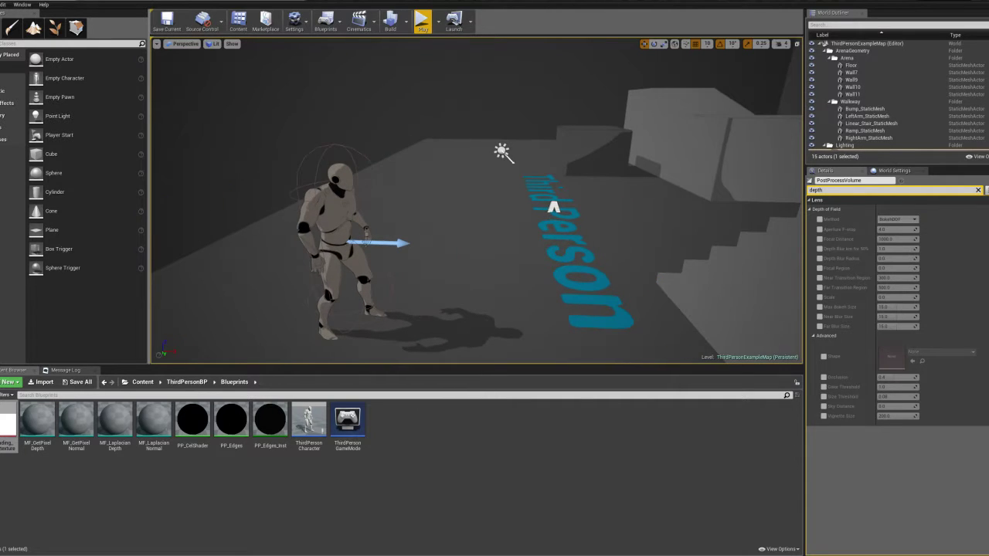
pyautogui.moveTo(477, 201); pyautogui.dragTo(467, 201, button='right')
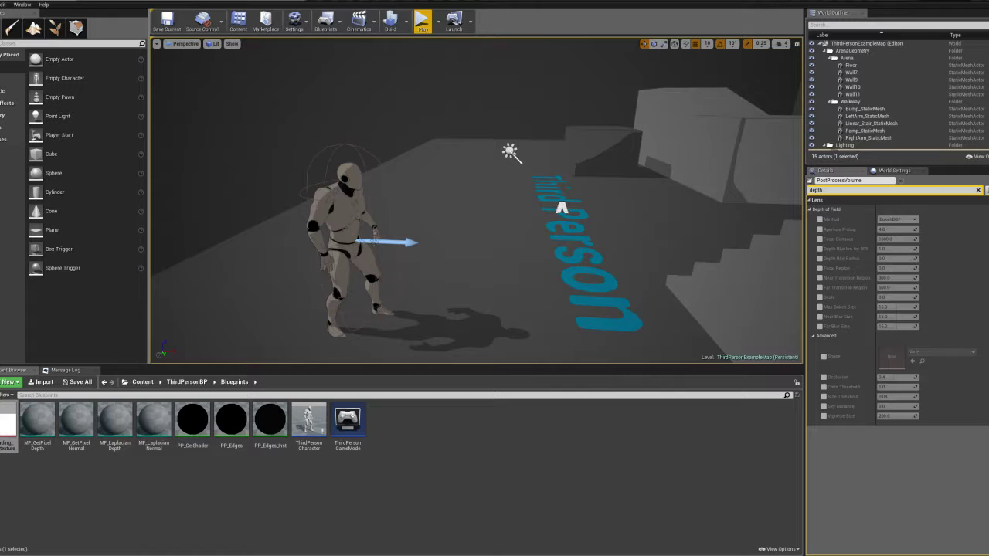
pyautogui.press('s')
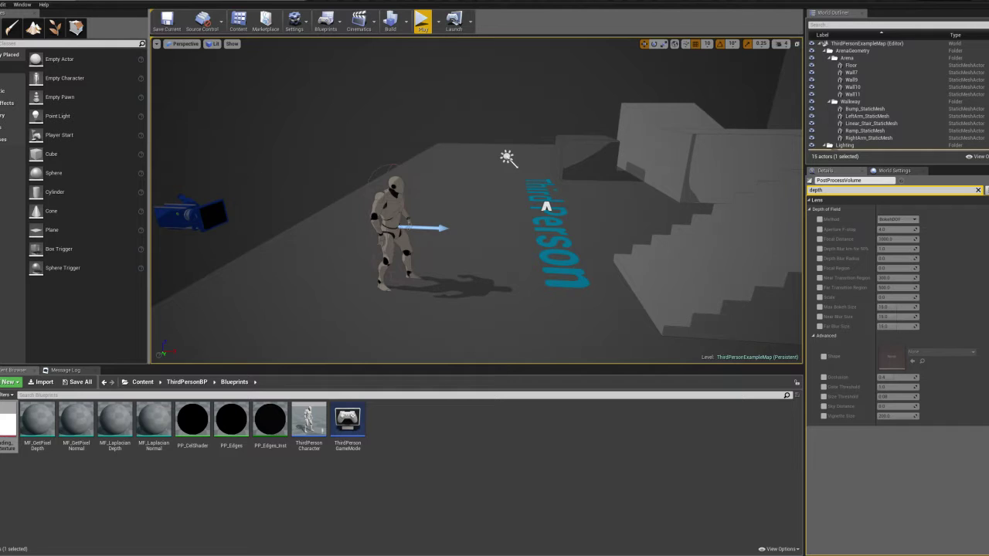
pyautogui.moveTo(477, 201); pyautogui.dragTo(409, 192, button='right')
pyautogui.press('w')
pyautogui.press('s')
pyautogui.press('d')
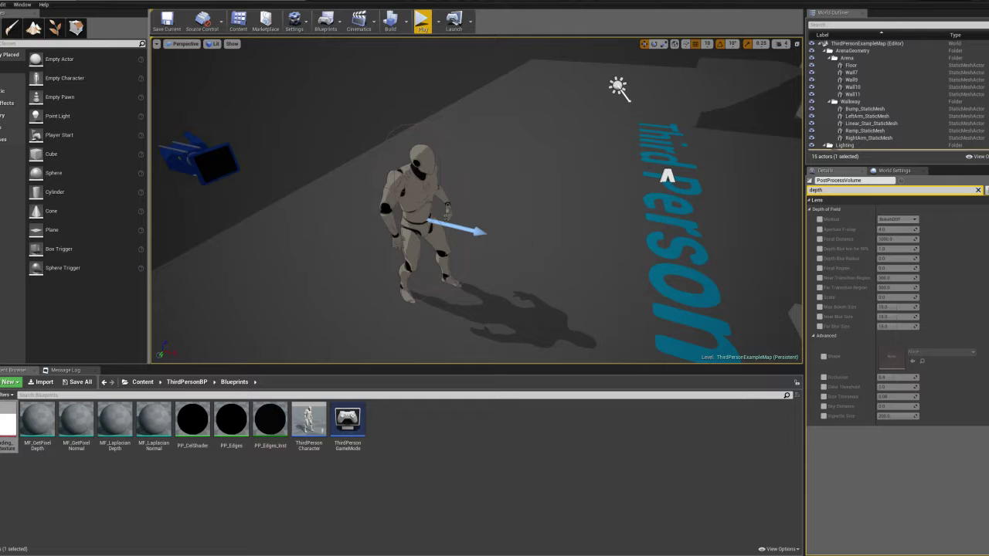
pyautogui.moveTo(477, 200); pyautogui.dragTo(561, 124, button='right')
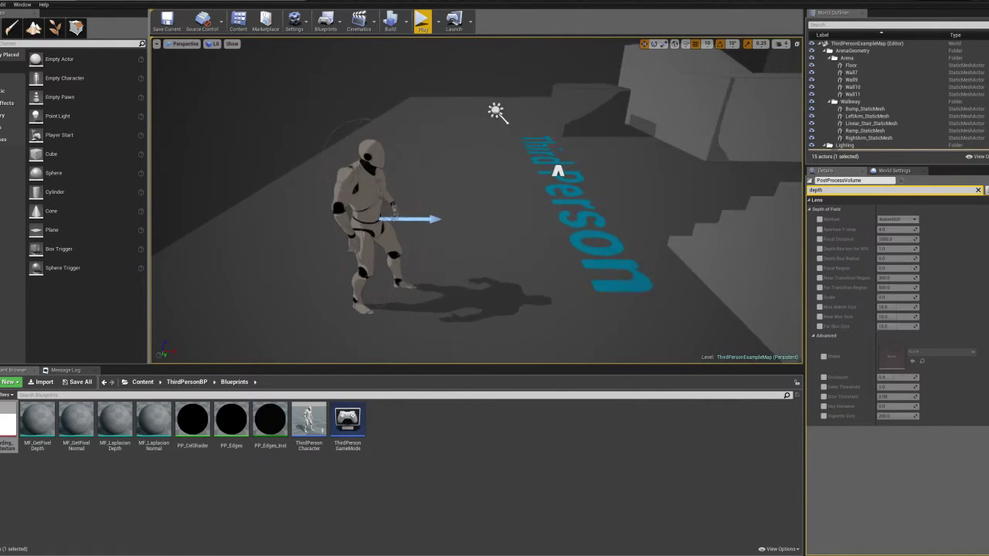
pyautogui.moveTo(477, 201); pyautogui.dragTo(417, 197, button='right')
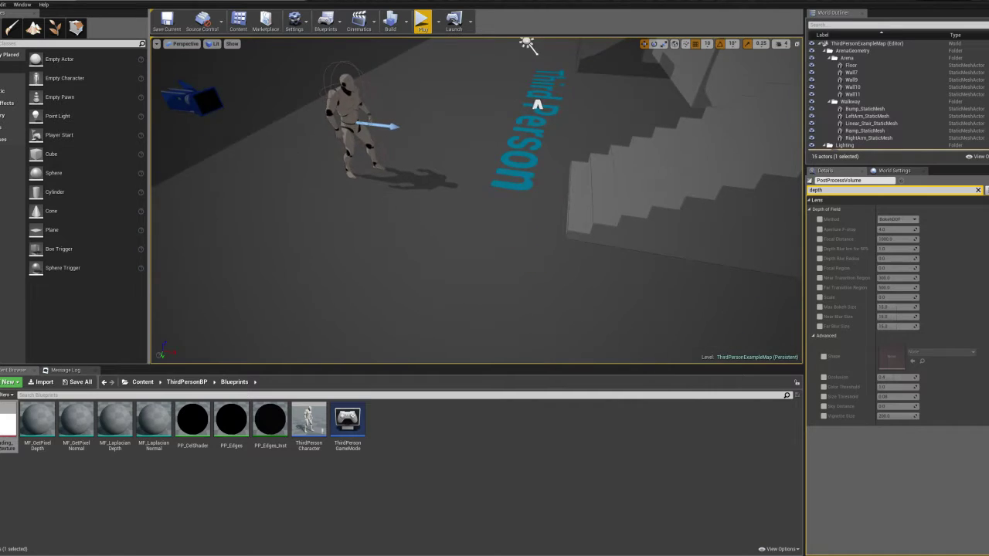
pyautogui.moveTo(476, 201); pyautogui.dragTo(510, 205, button='right')
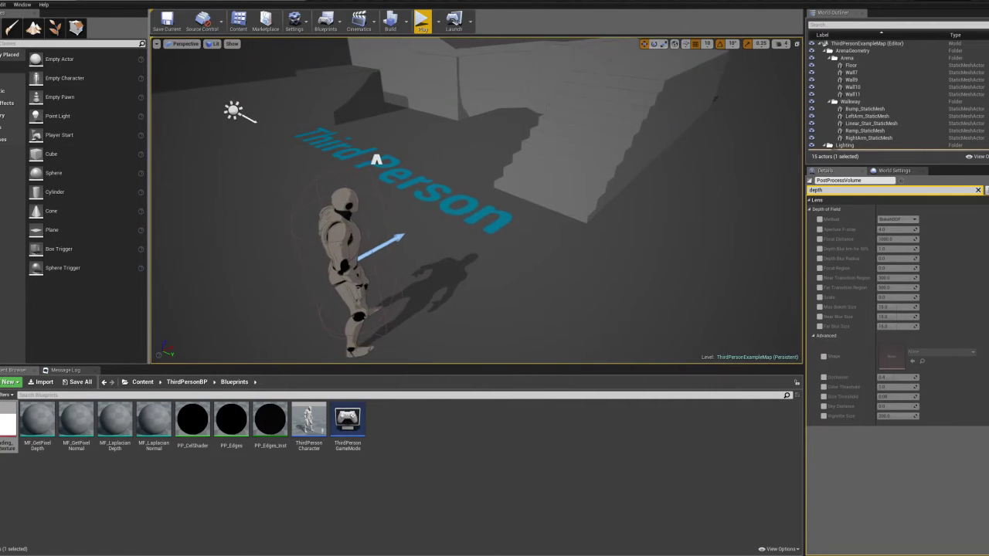
# Play the level in the editor, run the character around the arena to view the cel shading in motion, and stop playing.
pyautogui.hotkey('alt', 'p')
pyautogui.press('w')
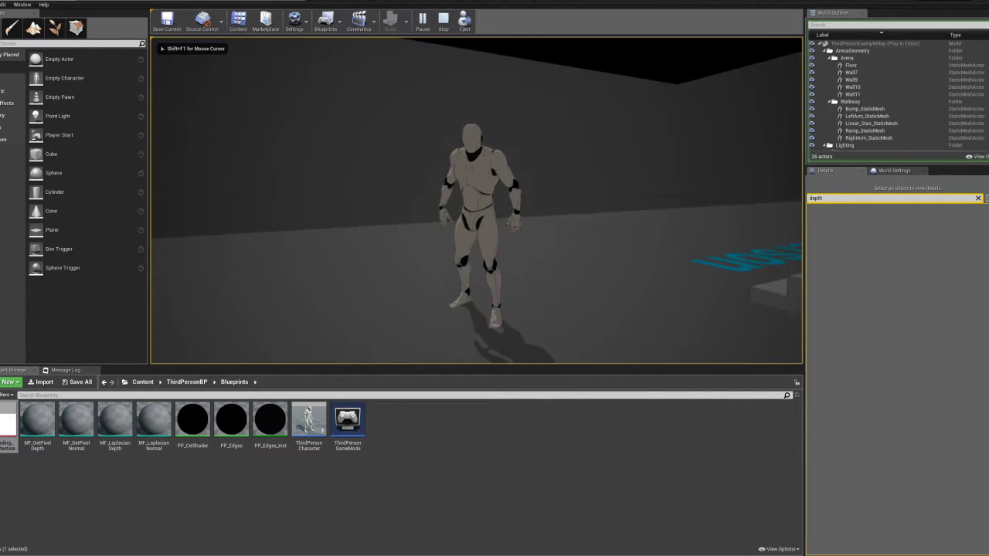
pyautogui.press('w')
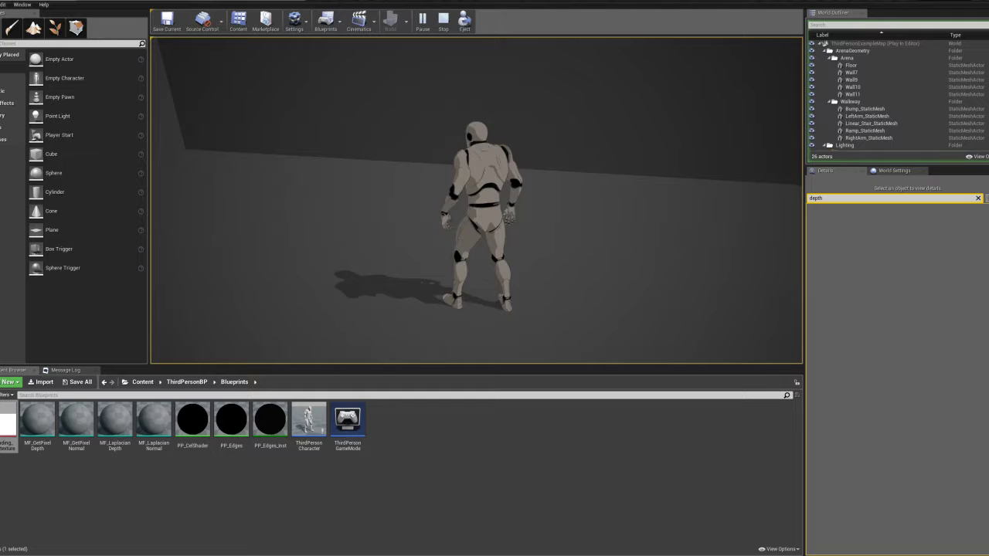
pyautogui.press('w')
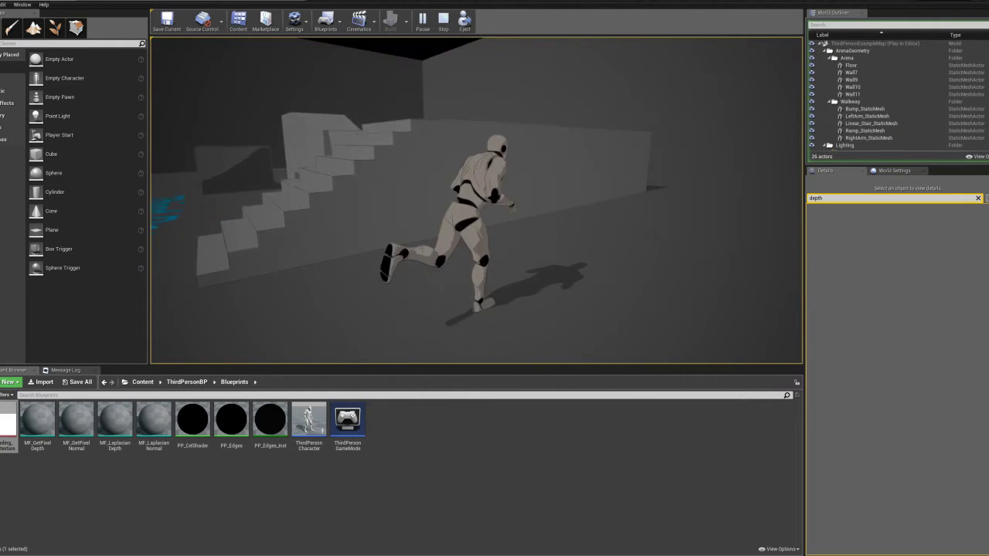
pyautogui.press('w')
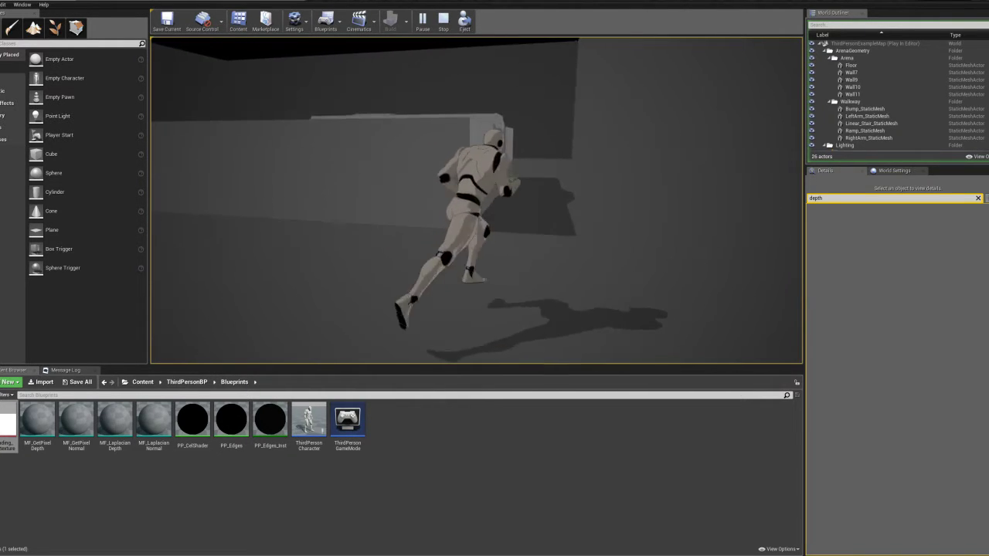
pyautogui.press('w')
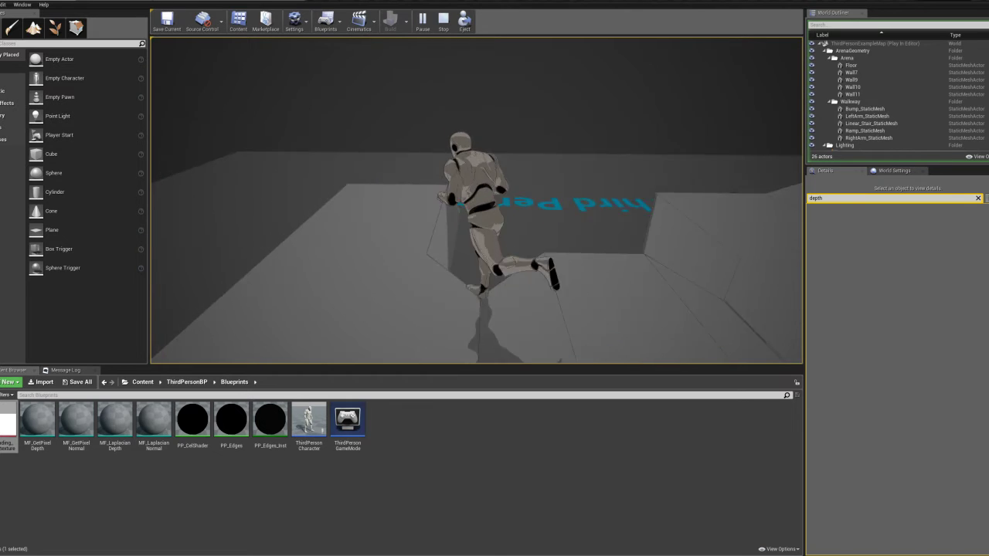
pyautogui.press('w')
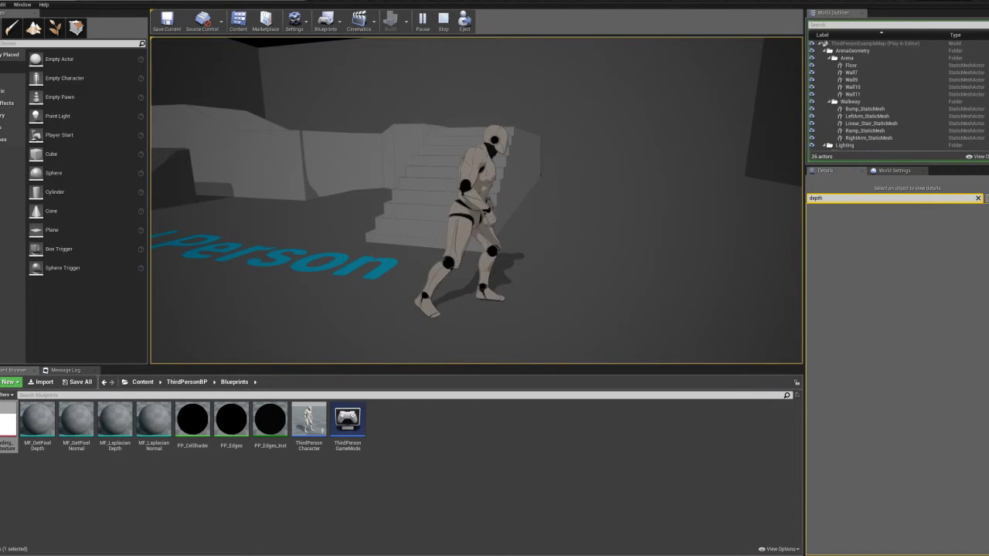
pyautogui.press('w')
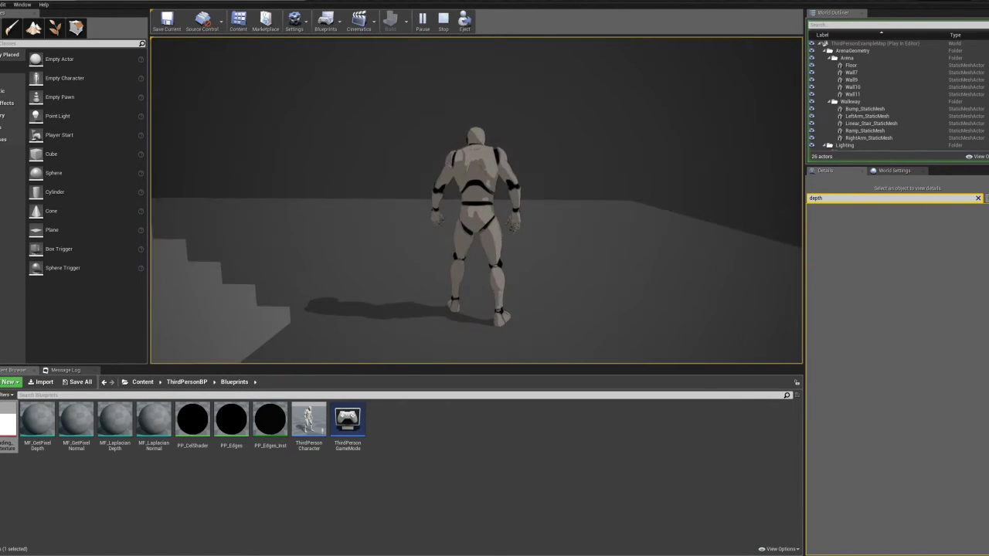
pyautogui.press('Escape')
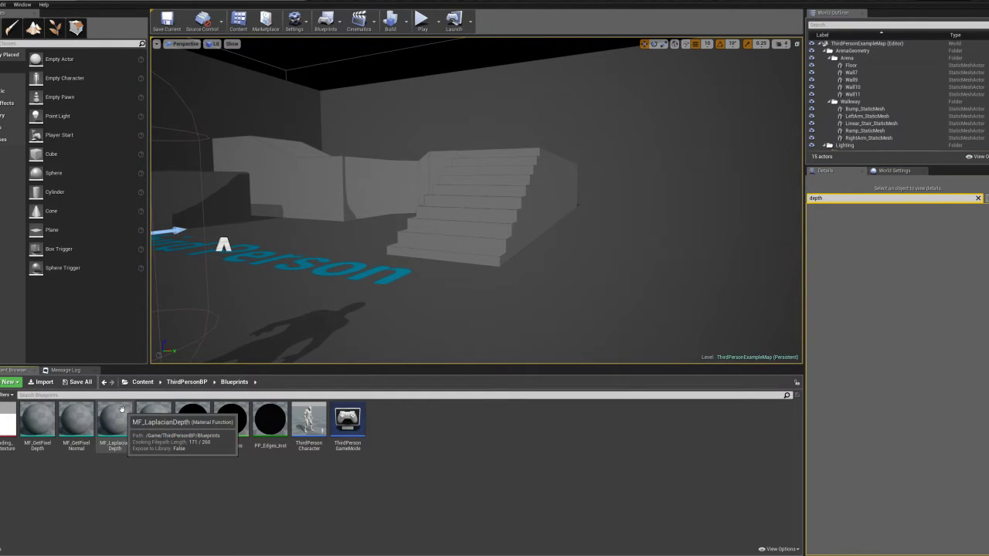
# Fly around the stopped level to examine the shaded character from the front, the side and behind.
pyautogui.press('s')
pyautogui.moveTo(340, 263); pyautogui.dragTo(167, 258, button='right')
pyautogui.press('w')
pyautogui.press('a')
pyautogui.press('w')
pyautogui.press('d')
pyautogui.press('w')
pyautogui.press('d')
pyautogui.press('s')
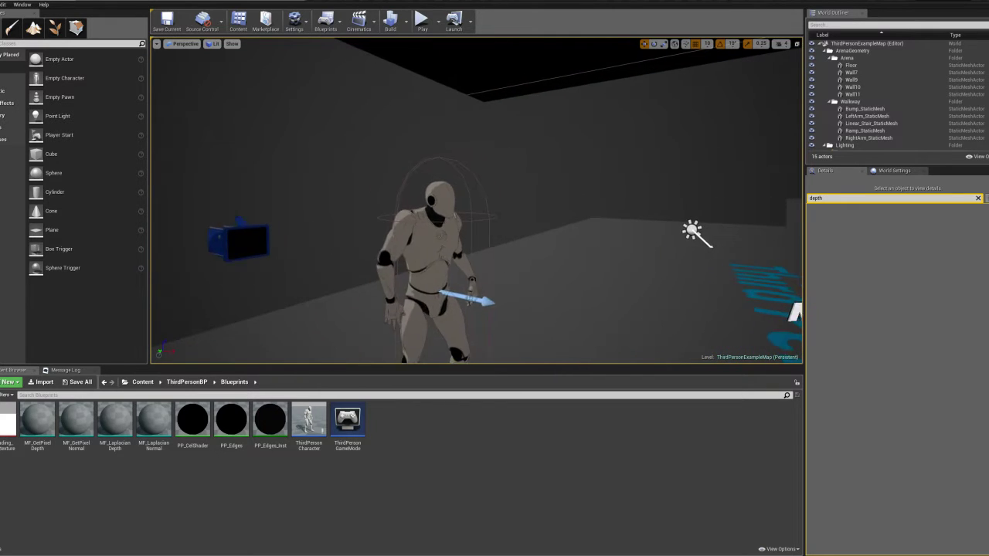
pyautogui.moveTo(294, 226)
pyautogui.mouseDown(button='right')
pyautogui.moveTo(332, 234)
pyautogui.moveTo(278, 225)
pyautogui.mouseUp(button='right')
pyautogui.press('s')
pyautogui.press('w')
pyautogui.moveTo(491, 224); pyautogui.dragTo(177, 347, button='right')
pyautogui.moveTo(279, 225); pyautogui.dragTo(278, 226, button='right')
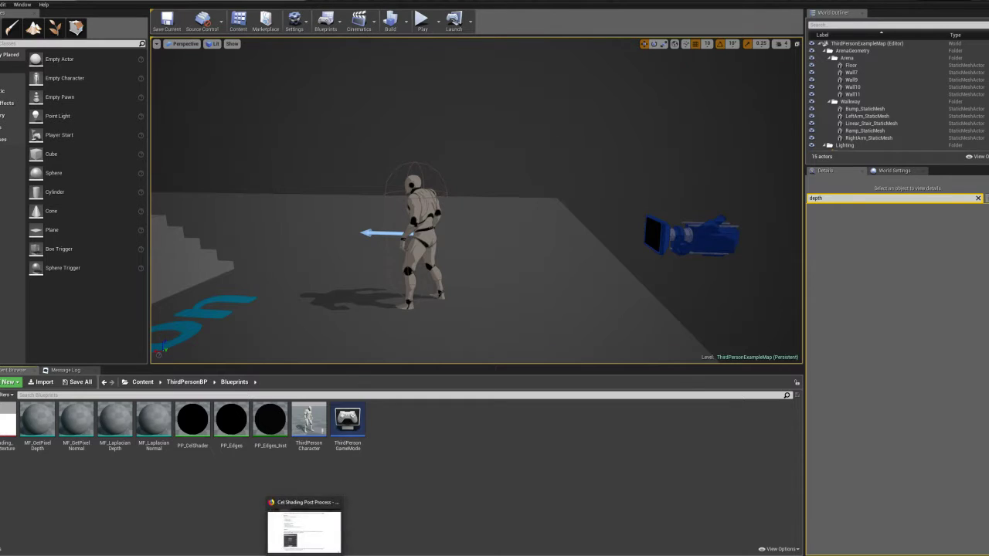
# Switch to the web browser and bring up the Anime-Look Cel Shading article at its Laplacian filter section.
pyautogui.click(303, 529)
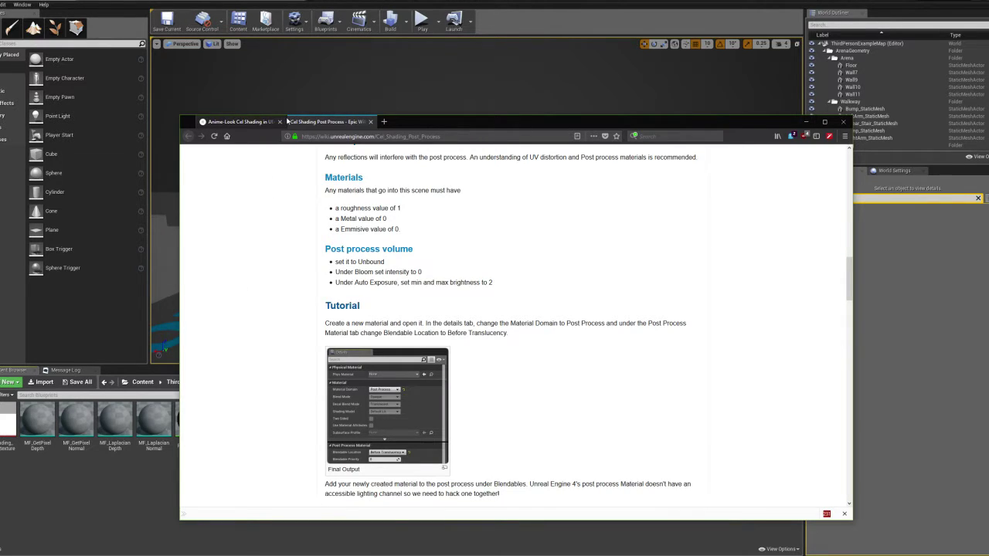
pyautogui.click(240, 121)
pyautogui.moveTo(405, 124); pyautogui.dragTo(365, 102)
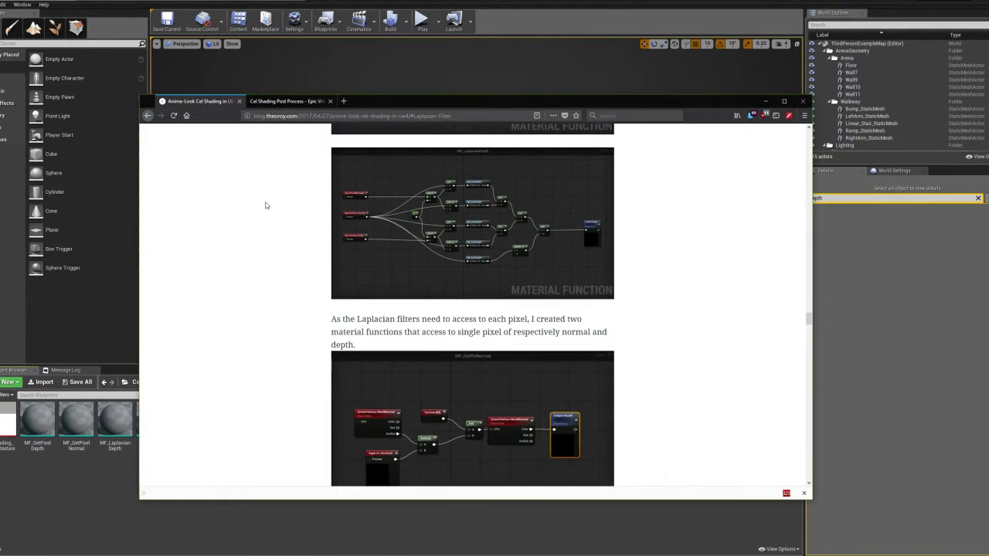
# Look back through the article's cel shading sections up to its introduction and contents list.
pyautogui.scroll(15, 265, 206)
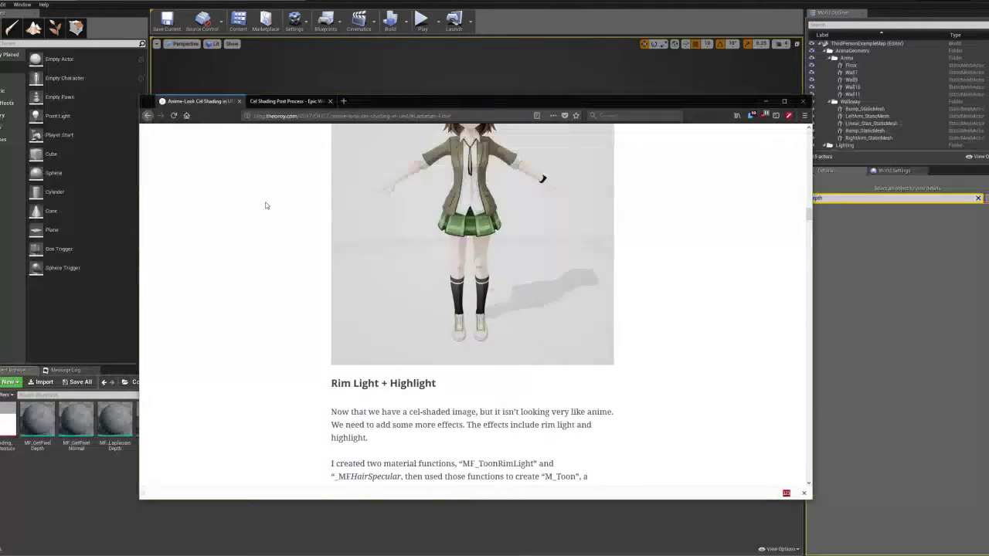
pyautogui.scroll(15, 266, 206)
pyautogui.scroll(-10, 267, 217)
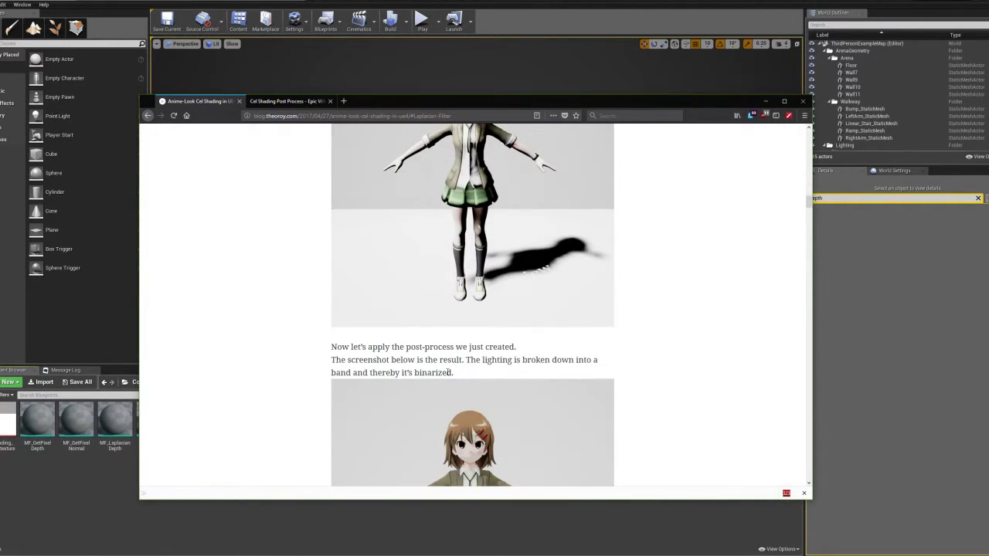
pyautogui.scroll(20, 275, 380)
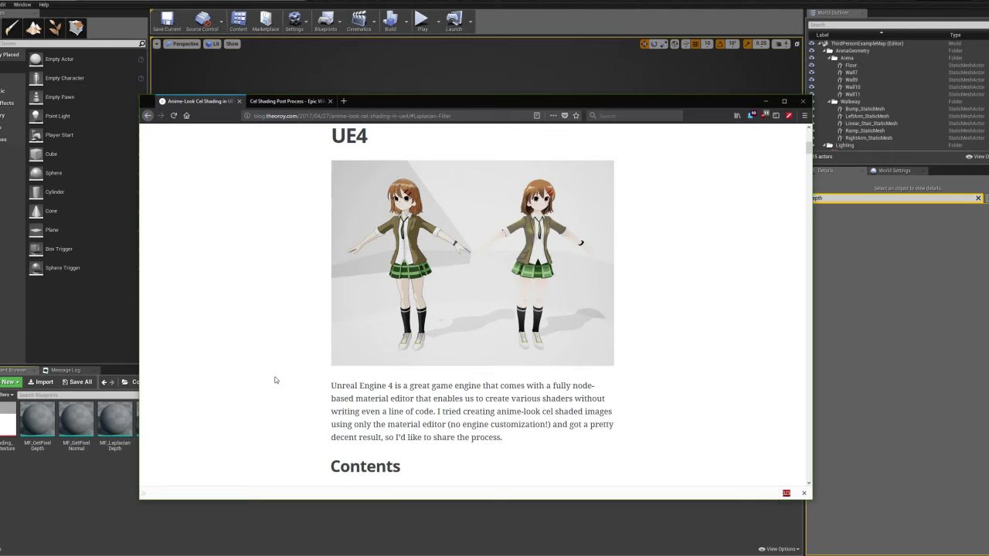
pyautogui.scroll(5, 275, 379)
pyautogui.scroll(-10, 273, 378)
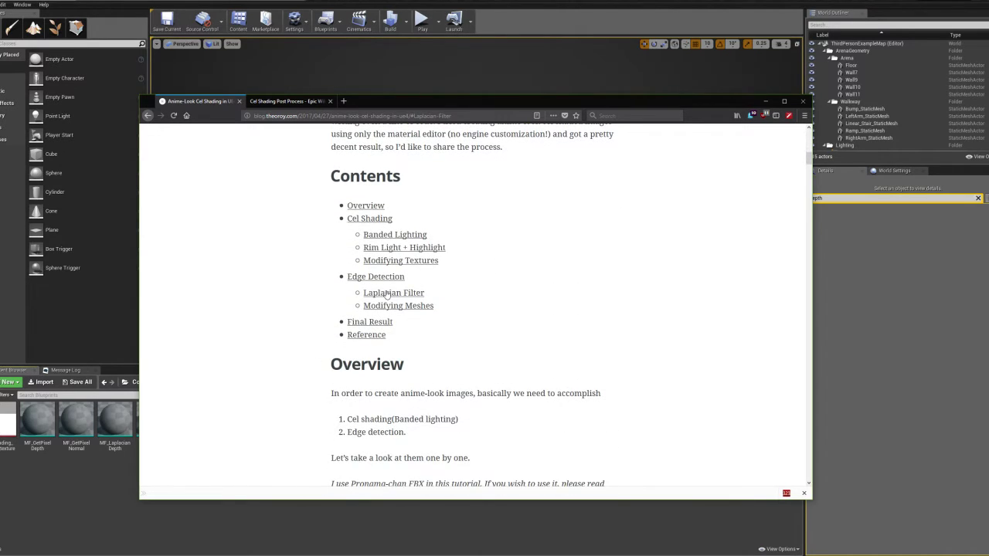
# Jump to the article's Laplacian Filter section and read through the PP_ToonEdge material graph and the rendering configuration for edge detection.
pyautogui.click(387, 294)
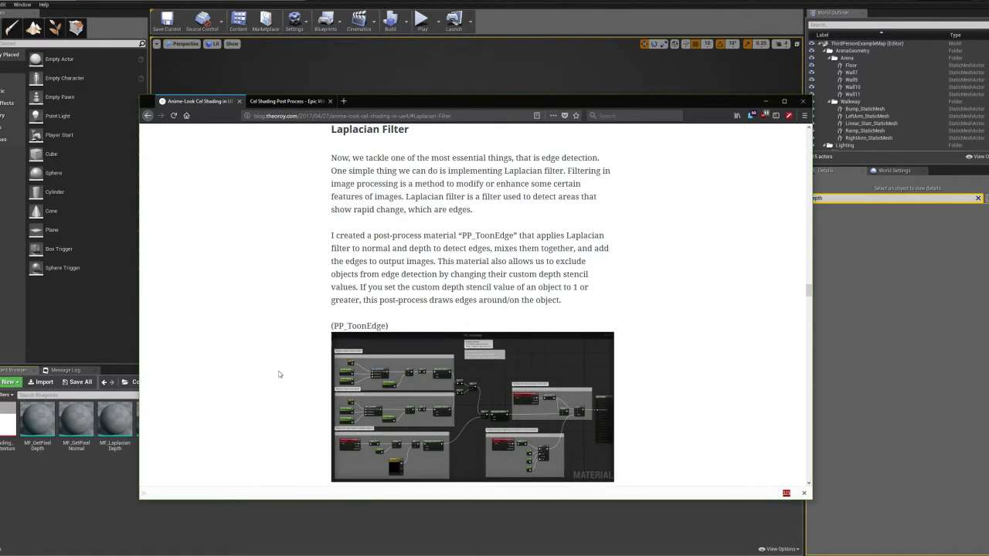
pyautogui.scroll(-1, 248, 325)
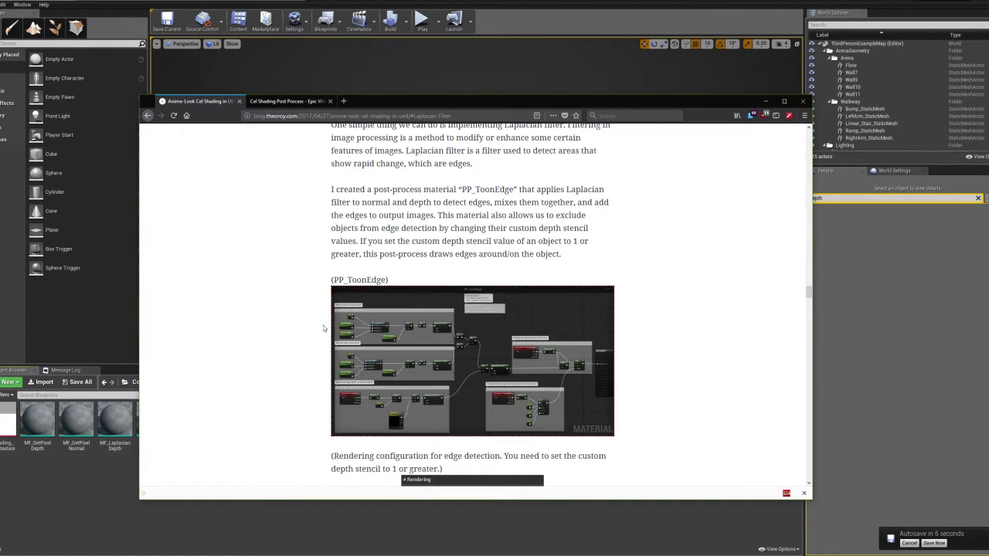
pyautogui.scroll(-5, 247, 383)
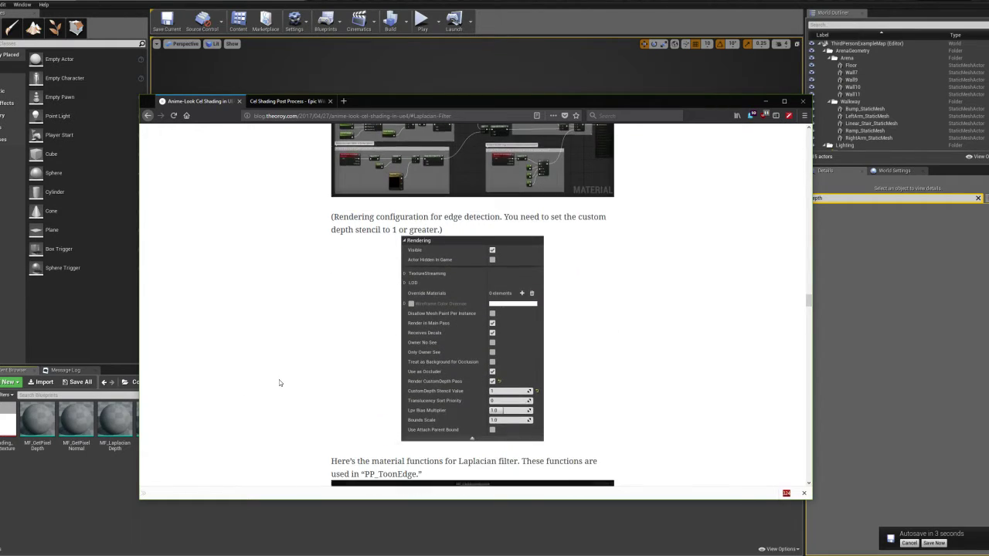
# Switch back to Unreal Editor and fly around the level to examine the outlined character, floor text and stairs.
pyautogui.click(197, 533)
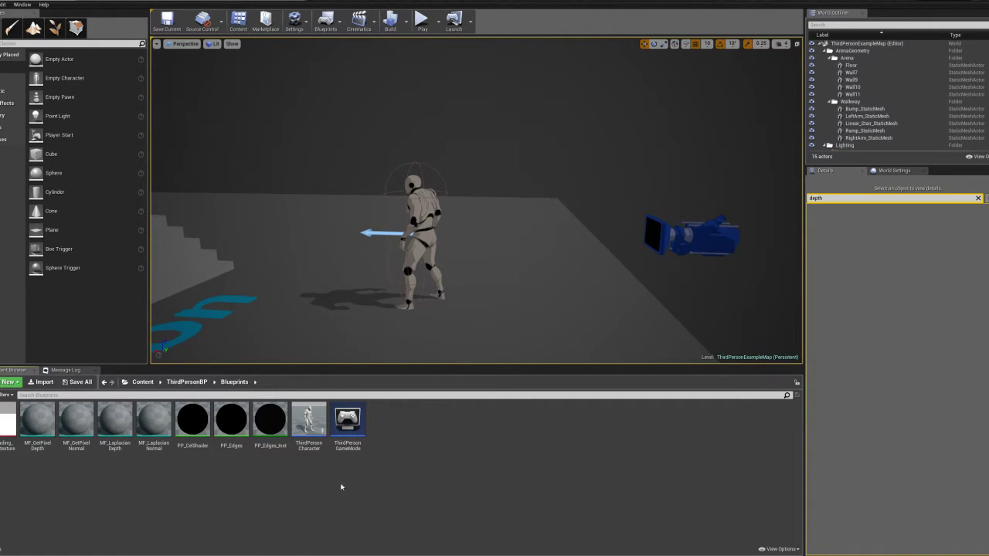
pyautogui.moveTo(433, 263); pyautogui.dragTo(425, 243, button='right')
pyautogui.moveTo(544, 347); pyautogui.dragTo(295, 334, button='right')
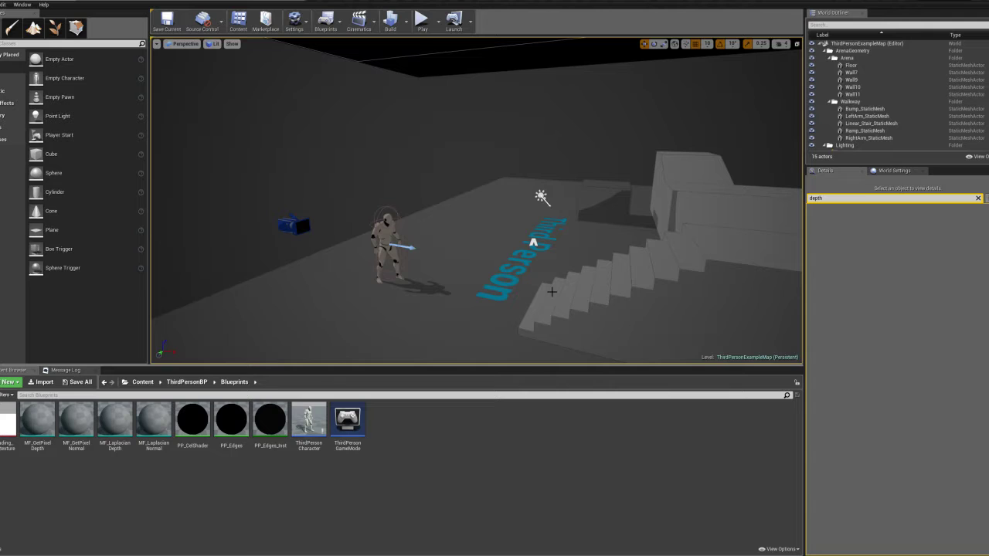
pyautogui.moveTo(464, 232); pyautogui.dragTo(637, 263, button='right')
pyautogui.moveTo(456, 306); pyautogui.dragTo(459, 310)
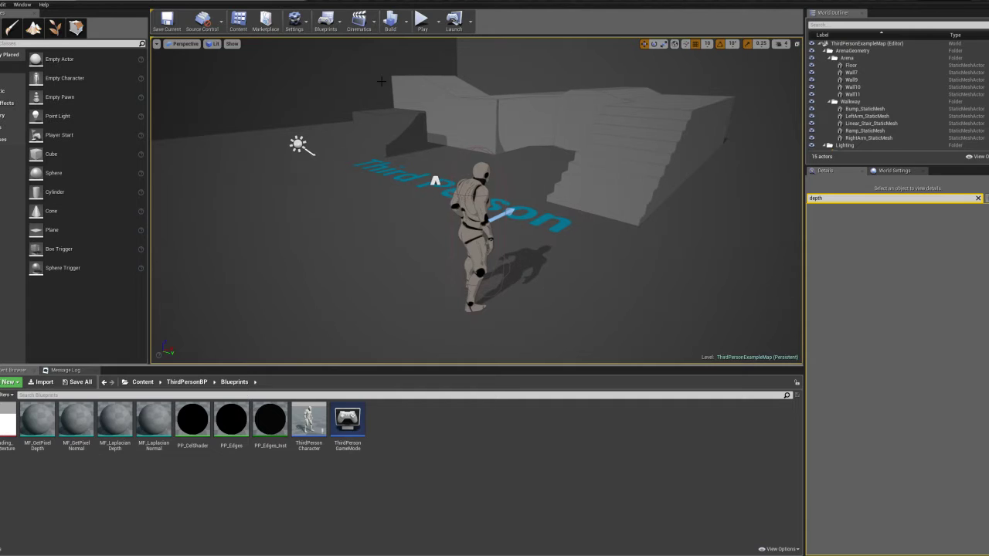
pyautogui.click(255, 0)
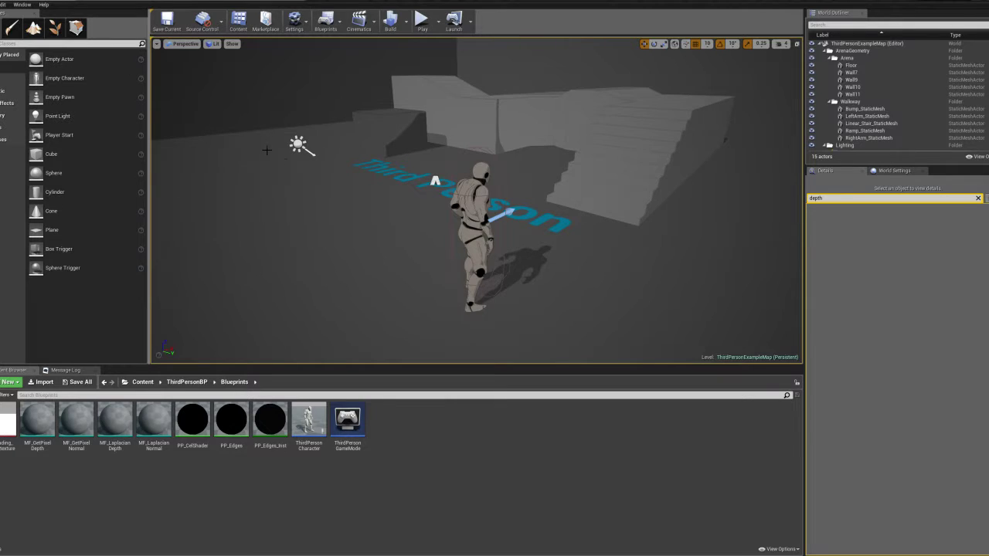
pyautogui.moveTo(266, 150); pyautogui.dragTo(191, 116, button='right')
pyautogui.press('d')
pyautogui.press('d')
pyautogui.press('w')
pyautogui.press('a')
# Bring up the PP_Edges material and examine its overall graph and the MF_LaplacianNormal and MF_LaplacianDepth branches.
pyautogui.click(260, 1)
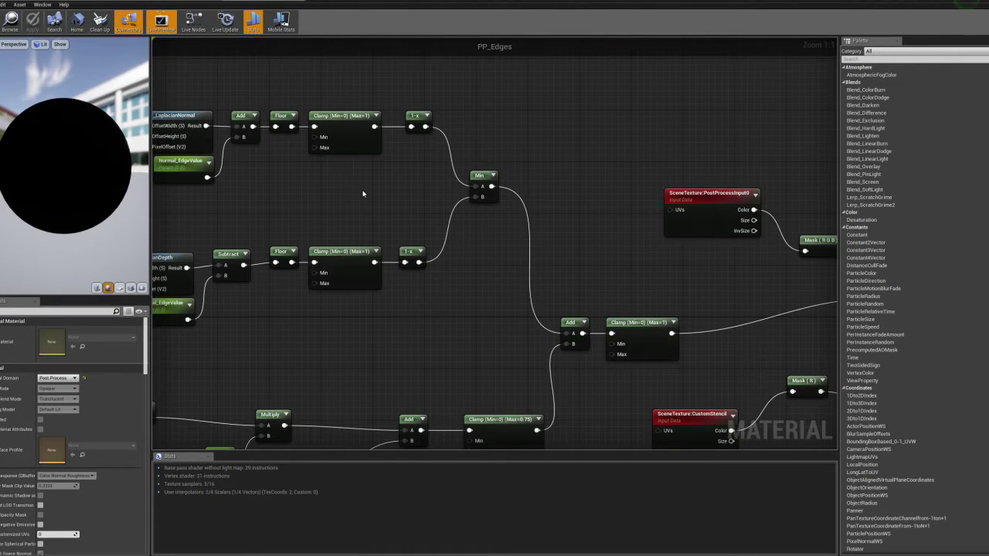
pyautogui.scroll(-8, 364, 205)
pyautogui.scroll(5, 363, 255)
pyautogui.scroll(-1, 543, 328)
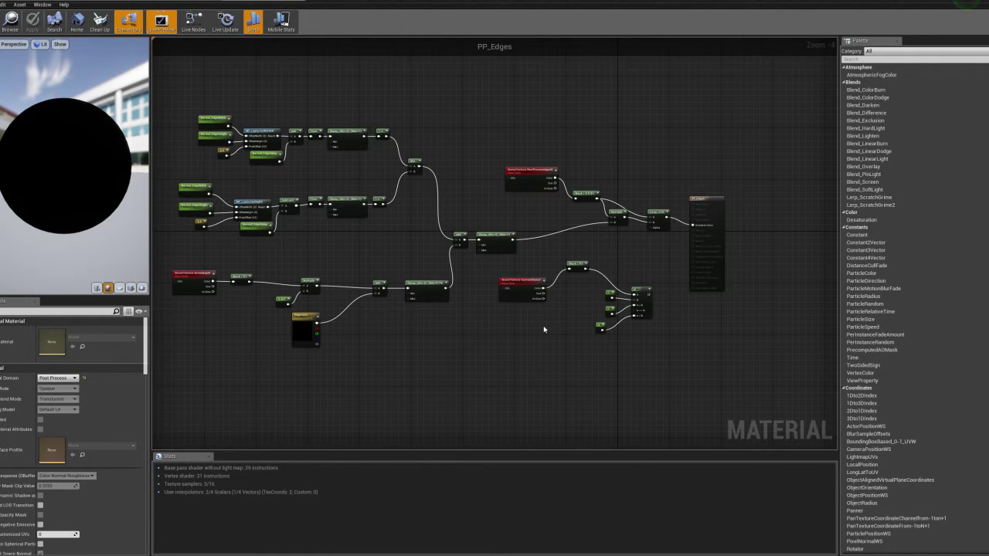
pyautogui.moveTo(353, 236); pyautogui.dragTo(487, 340, button='right')
pyautogui.scroll(3, 362, 263)
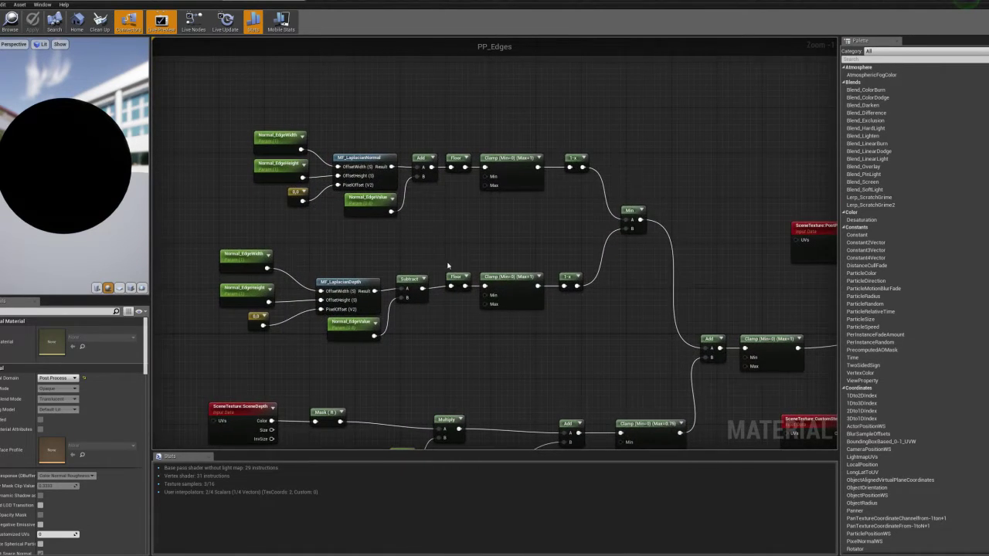
pyautogui.scroll(1, 447, 266)
pyautogui.click(363, 144)
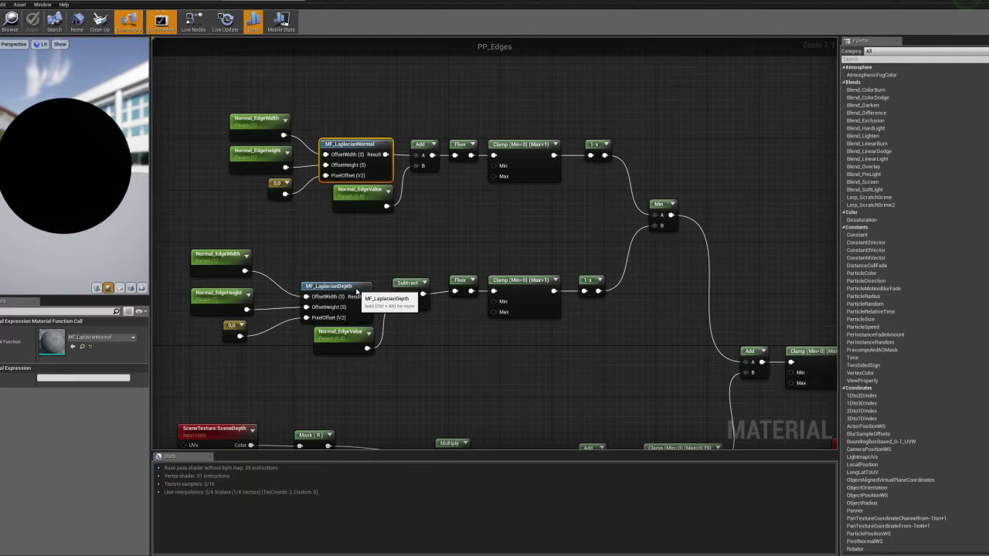
pyautogui.click(398, 259)
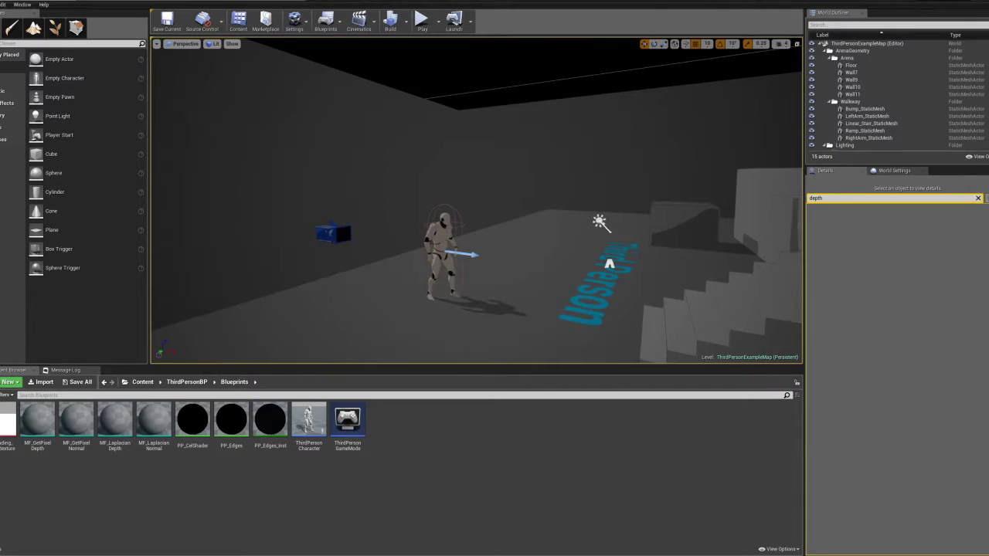
# Glance at the level and PP_CelShader, then inspect the EdgeColor parameter in PP_Edges and follow the scene depth branch to the material output.
pyautogui.moveTo(488, 214); pyautogui.dragTo(506, 216, button='right')
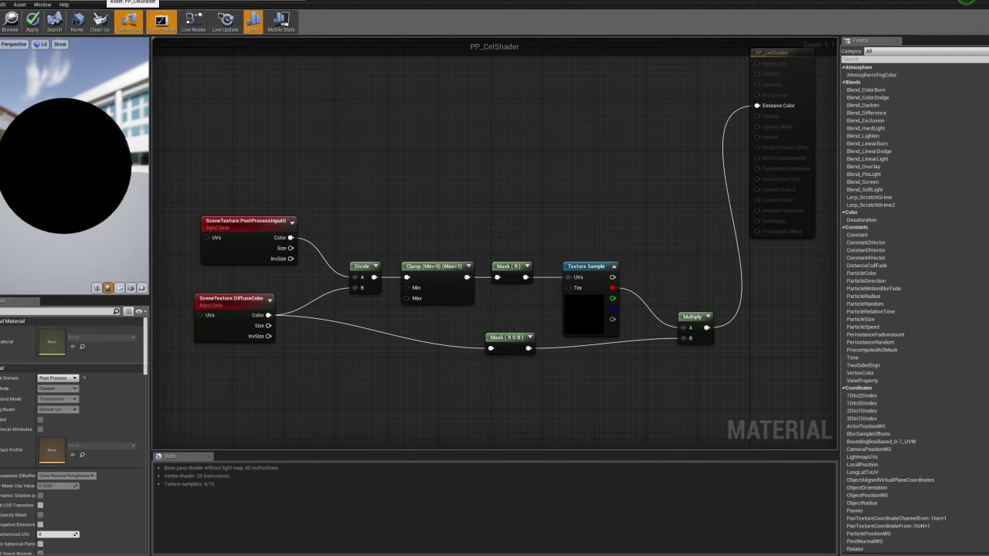
pyautogui.scroll(-3, 315, 161)
pyautogui.scroll(2, 315, 161)
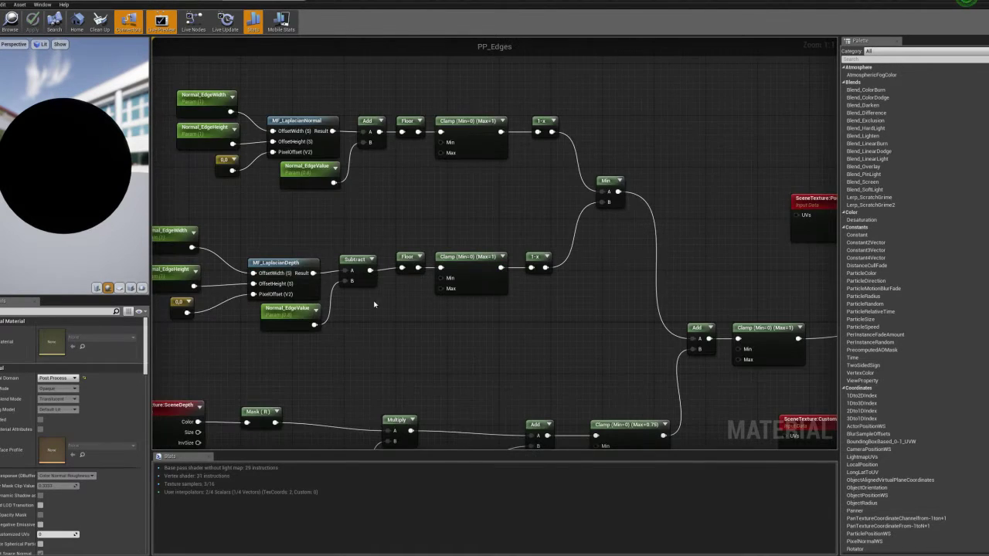
pyautogui.scroll(2, 324, 286)
pyautogui.click(369, 330)
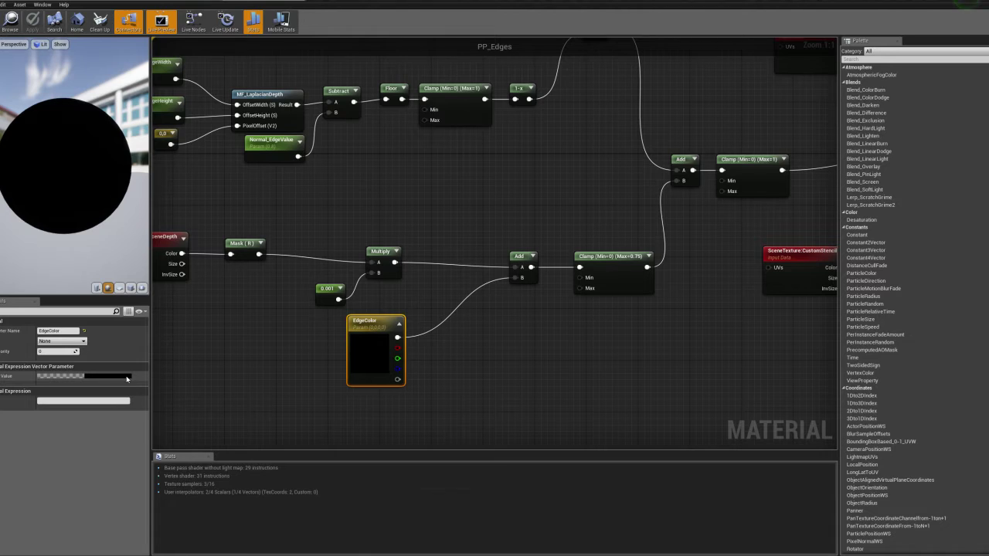
pyautogui.click(294, 354)
pyautogui.moveTo(294, 354); pyautogui.dragTo(430, 360, button='right')
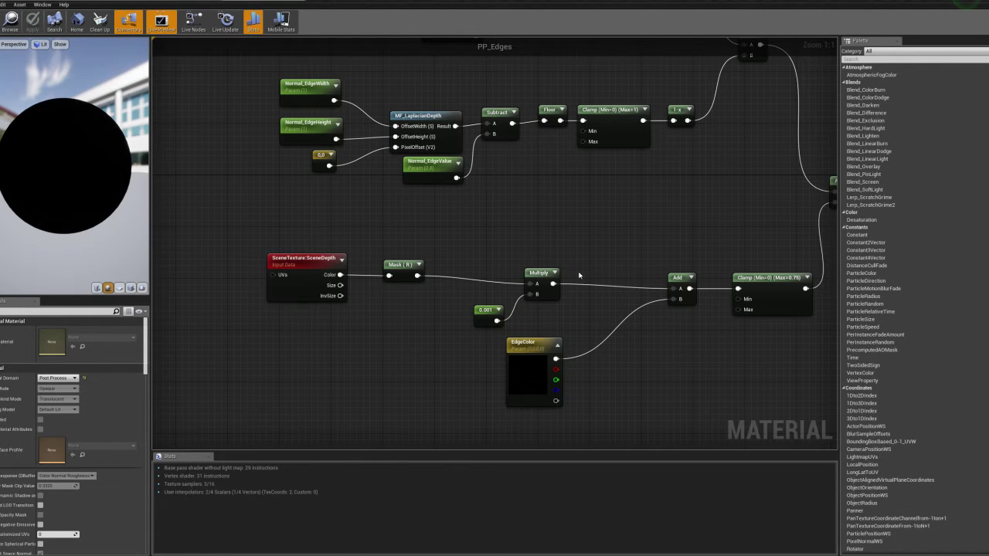
pyautogui.moveTo(658, 234); pyautogui.dragTo(270, 337, button='right')
pyautogui.scroll(-1, 225, 200)
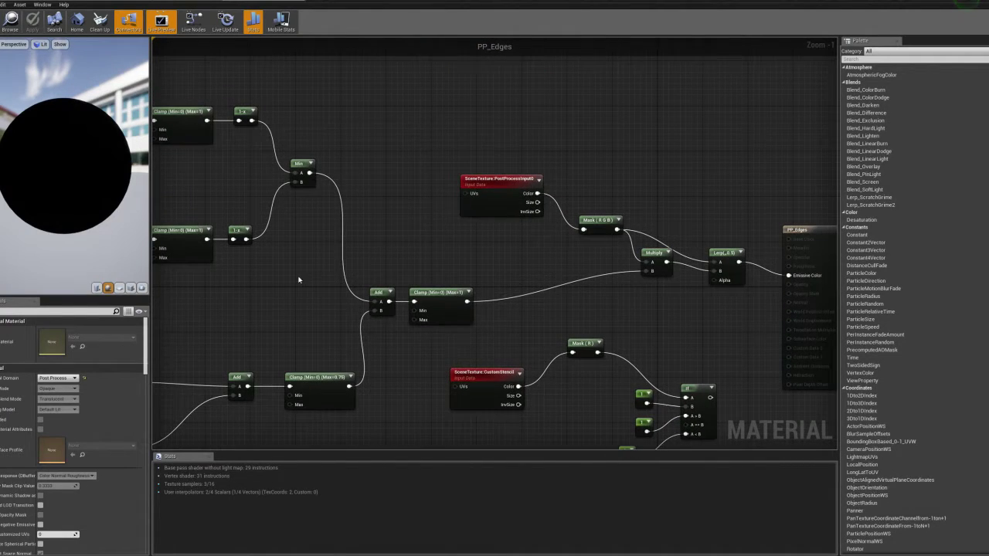
pyautogui.moveTo(290, 262); pyautogui.dragTo(615, 241, button='right')
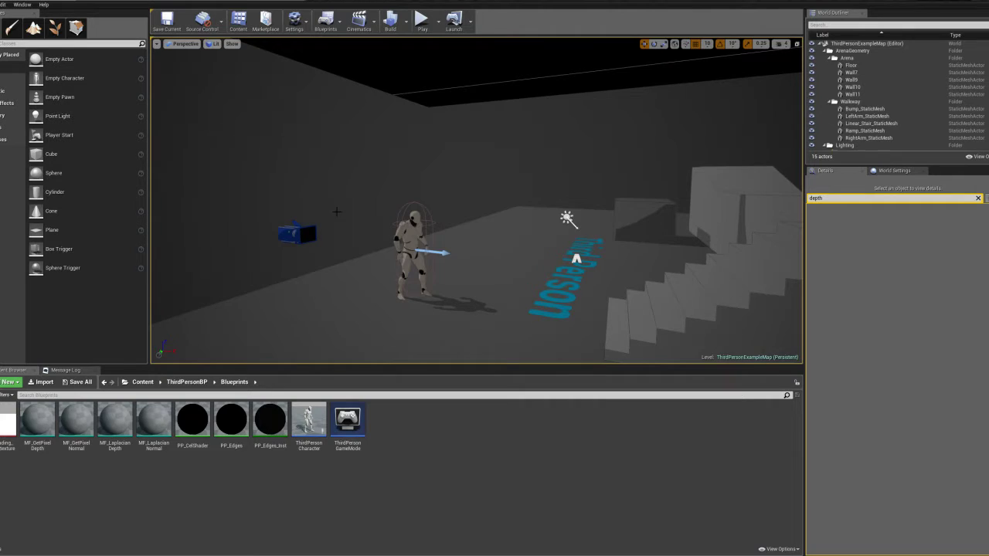
# Fly around the character in the level and select it to view its custom depth rendering settings, then deselect it.
pyautogui.moveTo(476, 201); pyautogui.dragTo(398, 193, button='right')
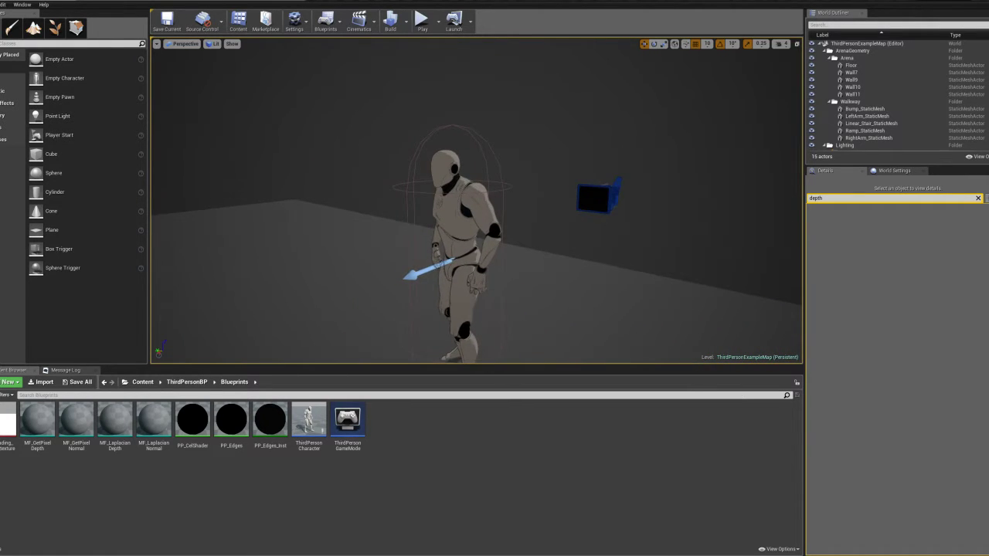
pyautogui.moveTo(476, 201); pyautogui.dragTo(521, 238, button='right')
pyautogui.click(430, 213)
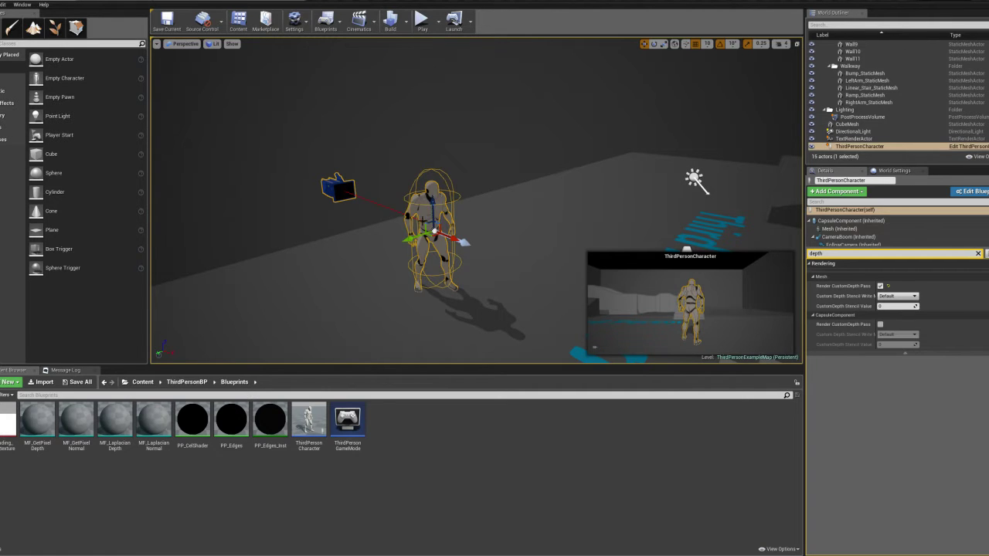
pyautogui.click(519, 232)
pyautogui.moveTo(520, 232); pyautogui.dragTo(507, 235, button='right')
pyautogui.scroll(-5, 476, 199)
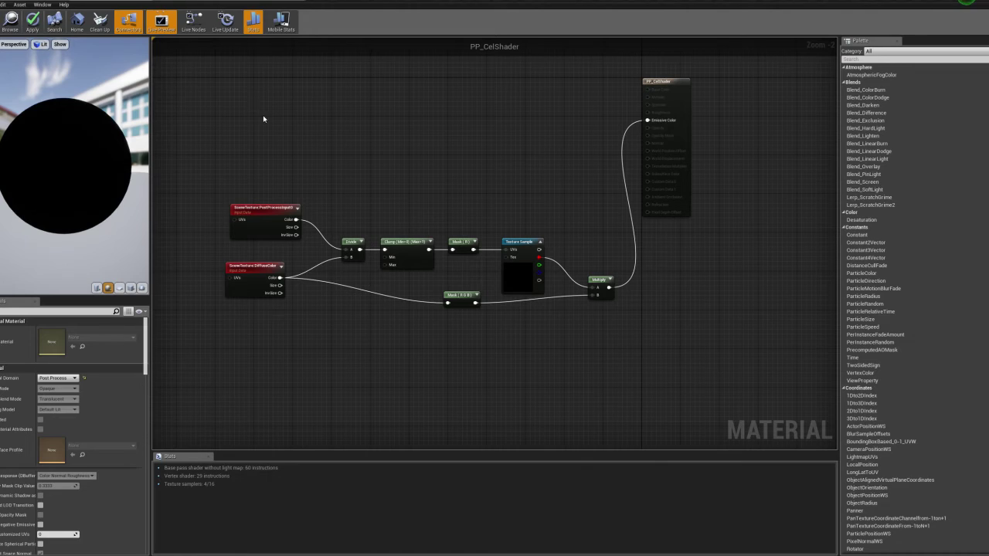
# Open the MF_LaplacianNormal function from the PP_Edges graph and examine its MF_GetPixelNormal sampling and summing nodes.
pyautogui.click(245, 1)
pyautogui.moveTo(325, 196); pyautogui.dragTo(392, 305, button='right')
pyautogui.doubleClick(422, 203)
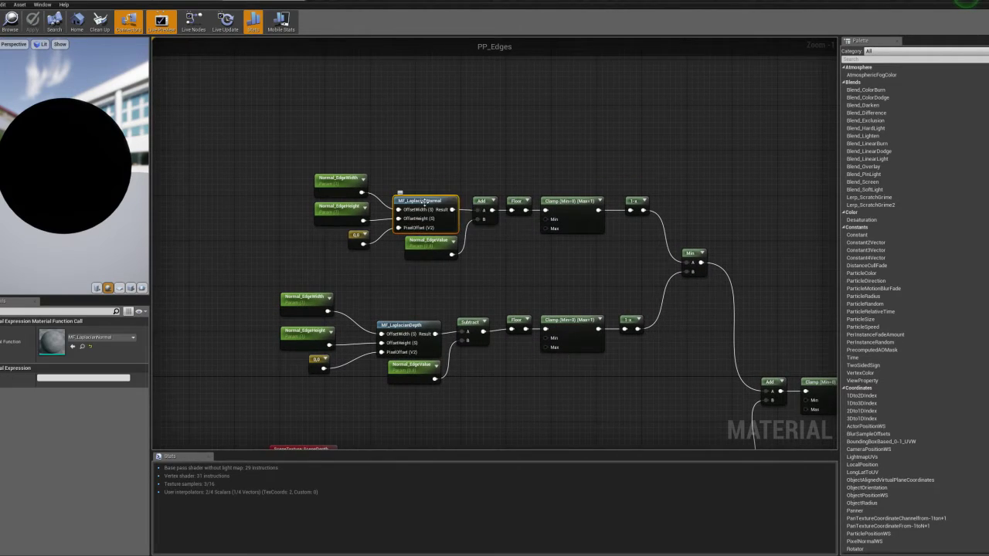
pyautogui.scroll(-5, 342, 336)
pyautogui.scroll(5, 481, 347)
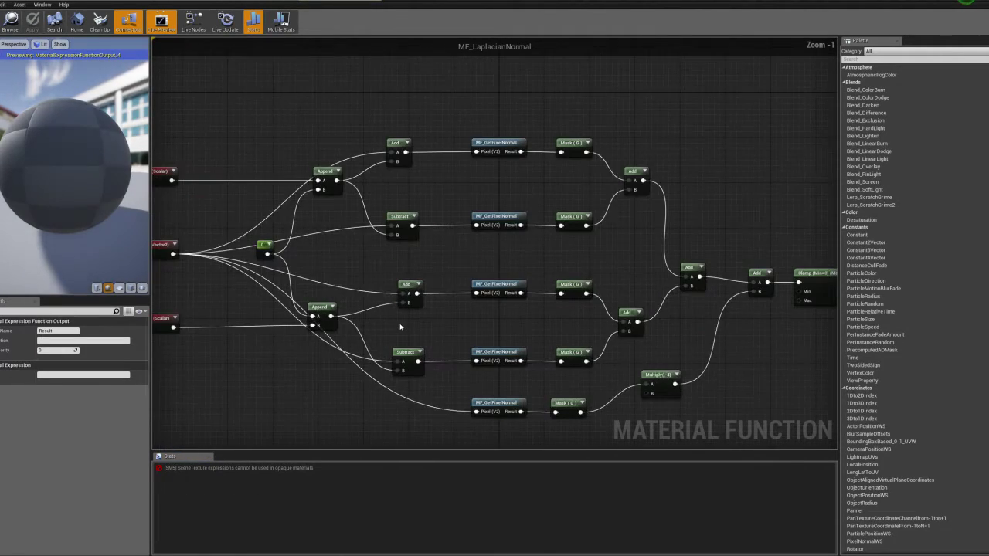
pyautogui.scroll(1, 421, 301)
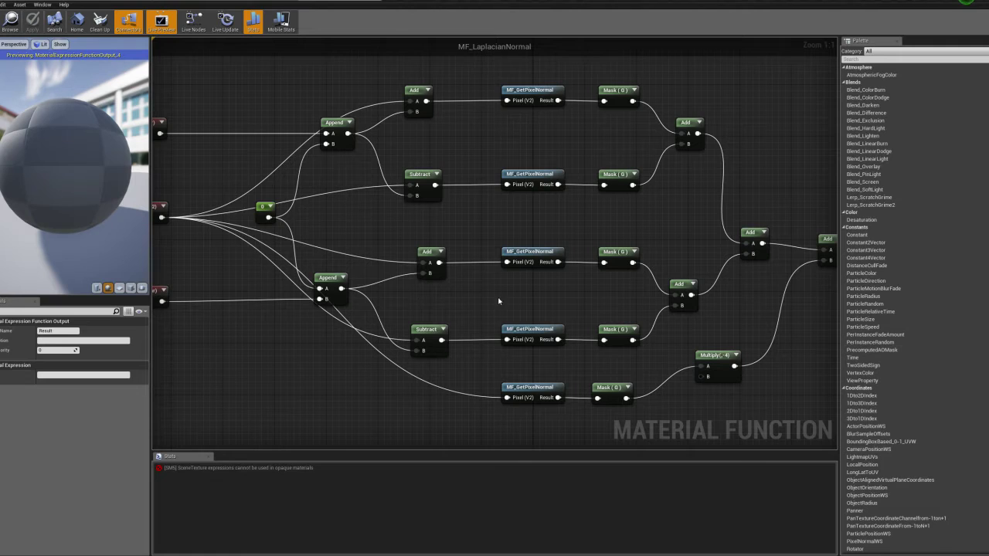
pyautogui.moveTo(511, 299); pyautogui.dragTo(483, 280, button='right')
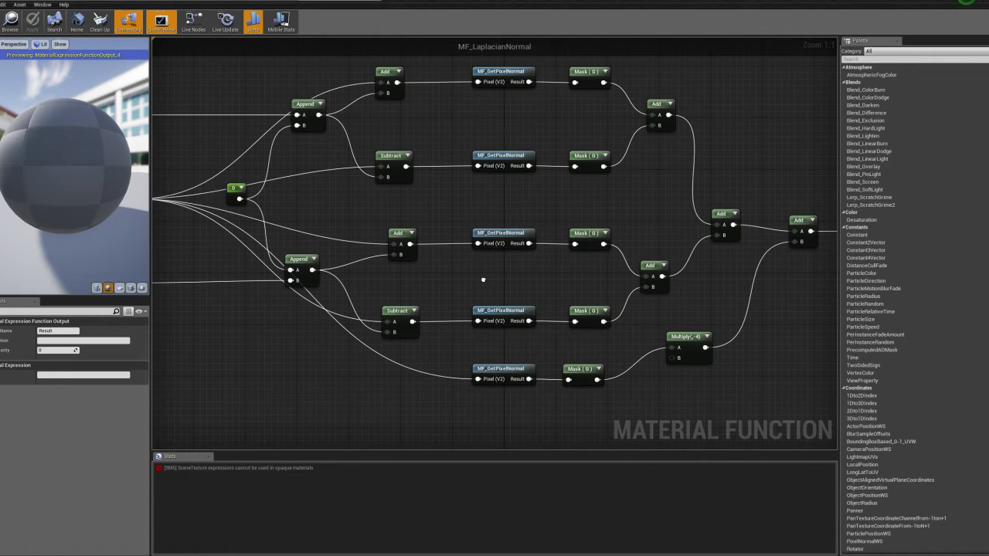
pyautogui.moveTo(483, 279); pyautogui.dragTo(441, 337, button='right')
pyautogui.click(417, 272)
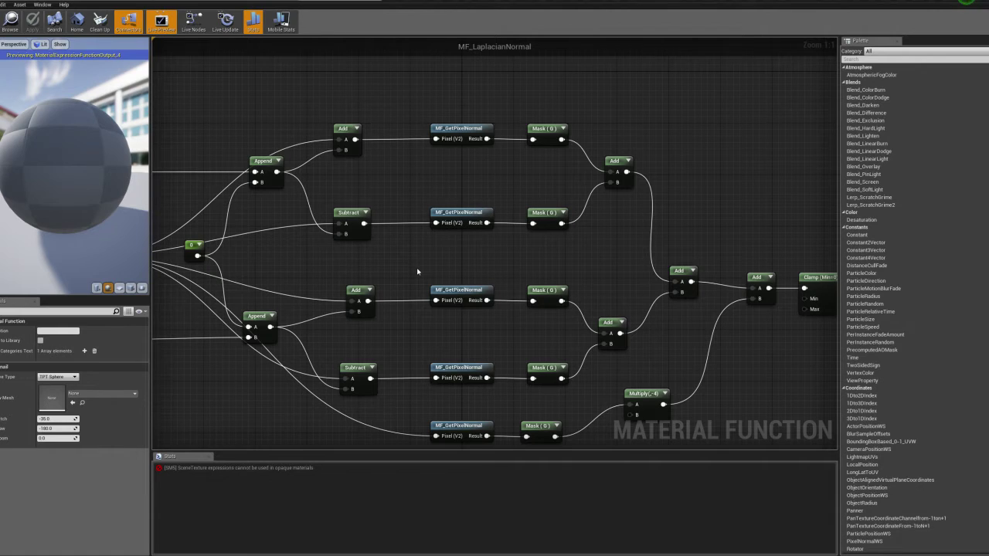
# Return to the PP_Edges graph and examine the CustomStencil scene texture, its mask and the If node branch.
pyautogui.click(280, 2)
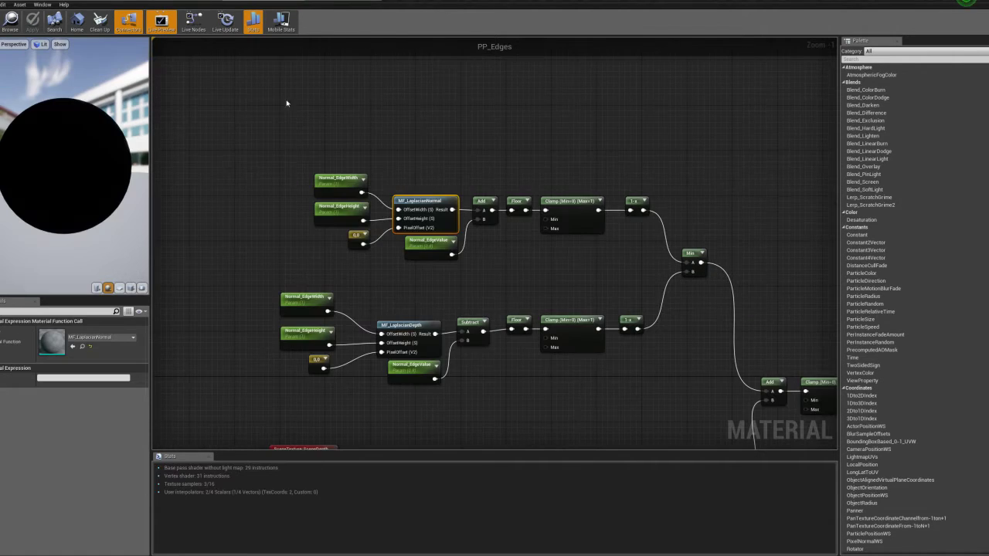
pyautogui.click(283, 265)
pyautogui.moveTo(416, 294); pyautogui.dragTo(421, 96, button='right')
pyautogui.moveTo(622, 232); pyautogui.dragTo(309, 237, button='right')
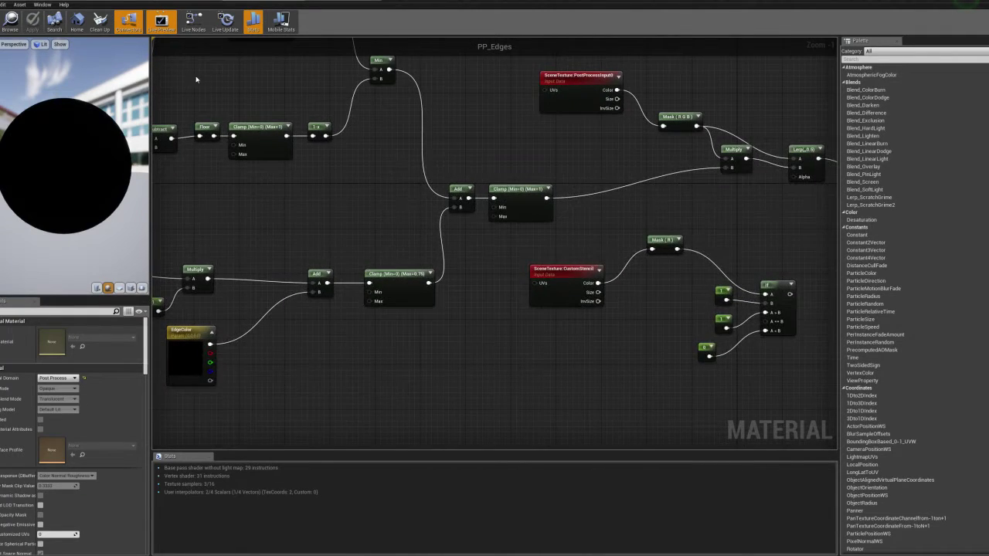
pyautogui.moveTo(520, 315); pyautogui.dragTo(383, 274, button='right')
pyautogui.click(454, 225)
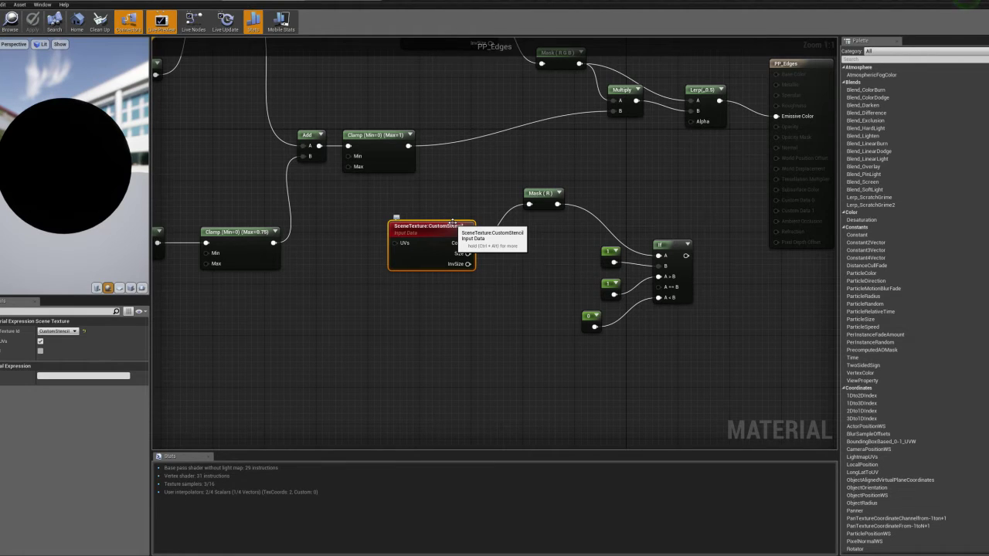
pyautogui.click(516, 397)
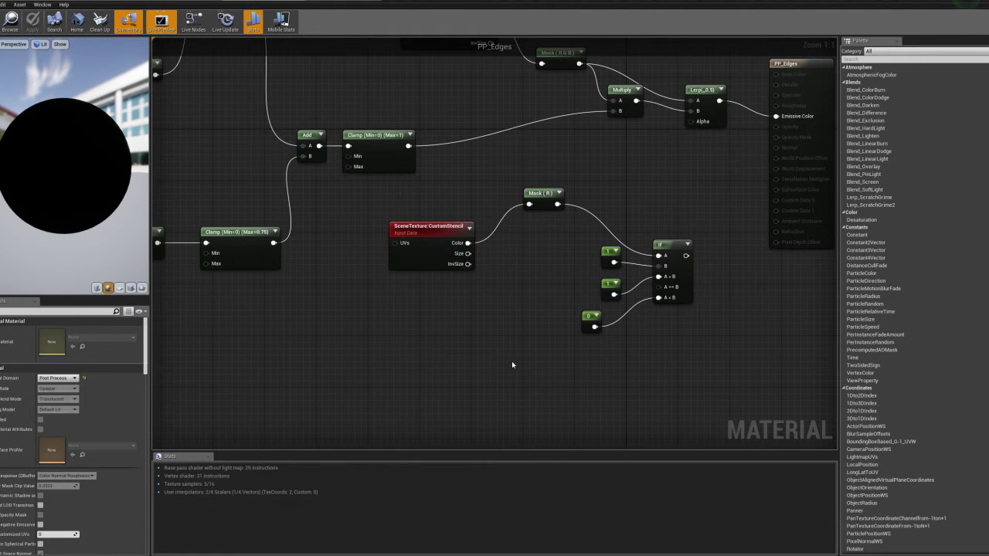
pyautogui.moveTo(459, 338); pyautogui.dragTo(433, 353, button='right')
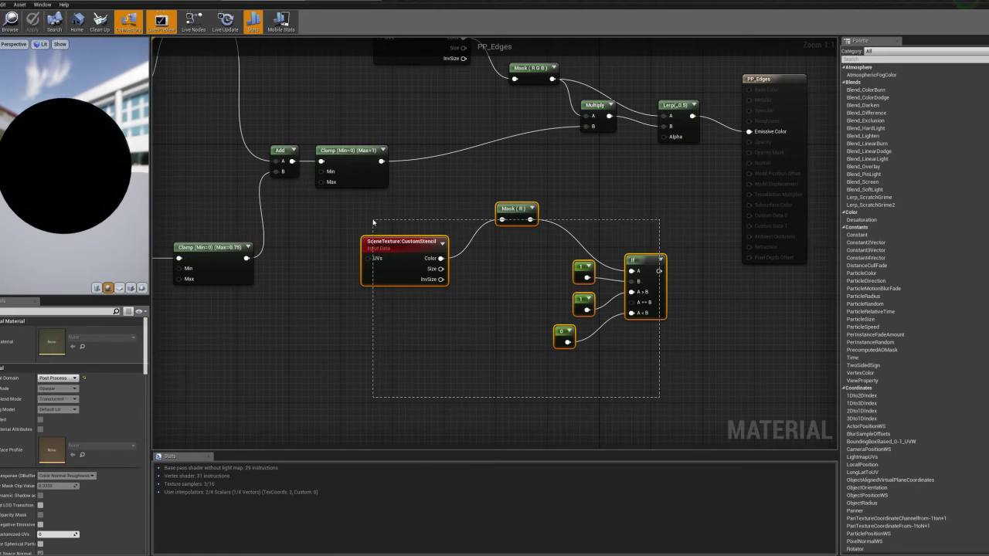
# Highlight the CustomStencil node group in PP_Edges, and set the ThirdPersonCharacter mesh's CustomDepth Stencil Value to 1 in the level.
pyautogui.moveTo(373, 222); pyautogui.dragTo(503, 376)
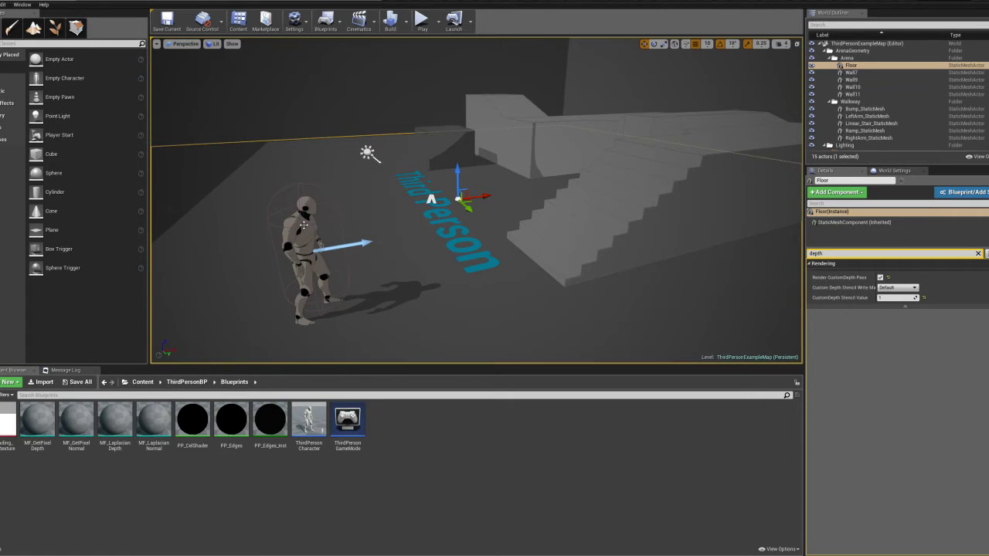
pyautogui.click(304, 225)
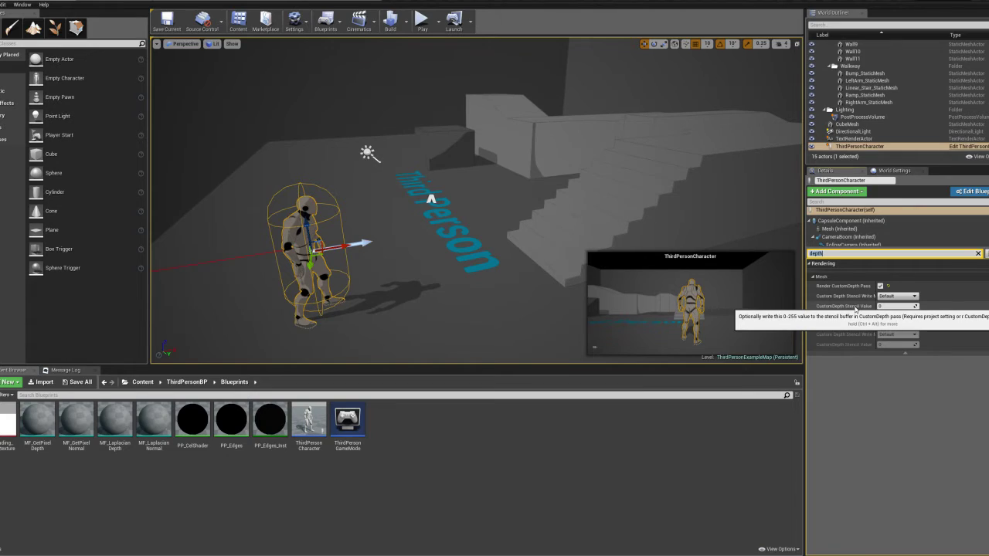
pyautogui.click(881, 306)
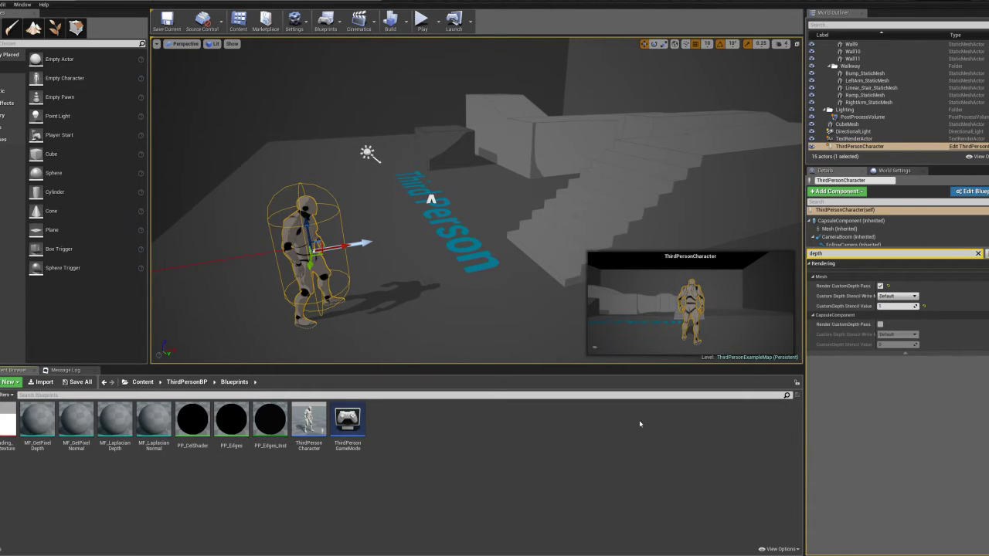
# Fly around the character in the level to view its shading and edges from several angles.
pyautogui.moveTo(541, 294); pyautogui.dragTo(580, 266, button='right')
pyautogui.press('s')
pyautogui.press('w')
pyautogui.moveTo(495, 297); pyautogui.dragTo(665, 286, button='right')
pyautogui.press('s')
pyautogui.press('w')
pyautogui.press('w')
pyautogui.moveTo(493, 214)
pyautogui.mouseDown(button='right')
pyautogui.moveTo(571, 198)
pyautogui.moveTo(526, 224)
pyautogui.moveTo(492, 214)
pyautogui.mouseUp(button='right')
pyautogui.click(422, 40)
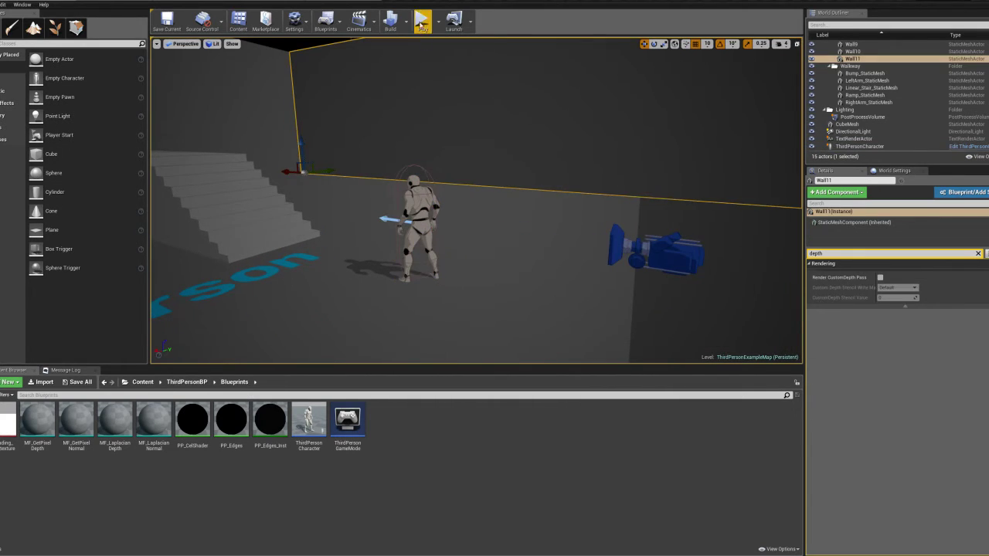
# Play the level, run the character over the stairs and walkway to view the edge effect, and stop the session.
pyautogui.click(421, 23)
pyautogui.press('w')
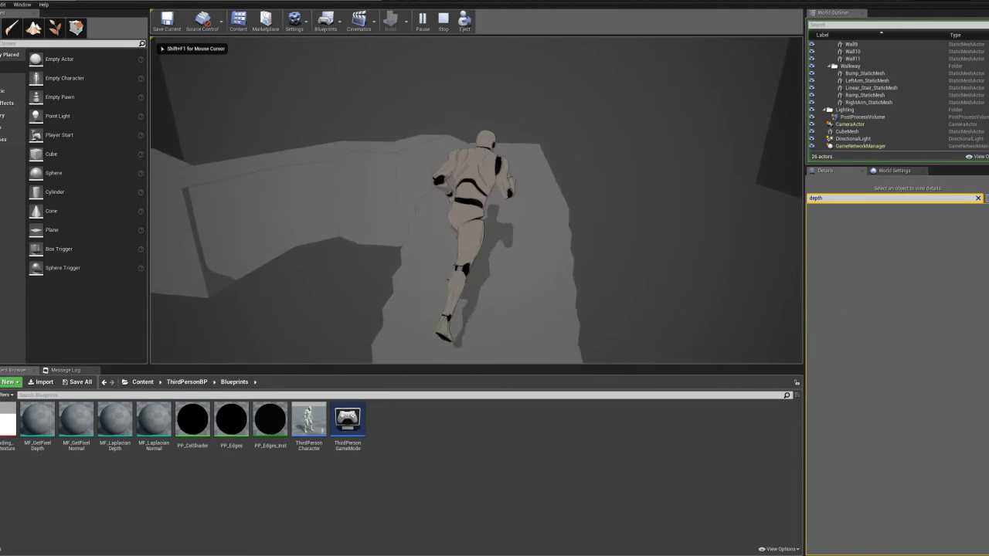
pyautogui.press('w')
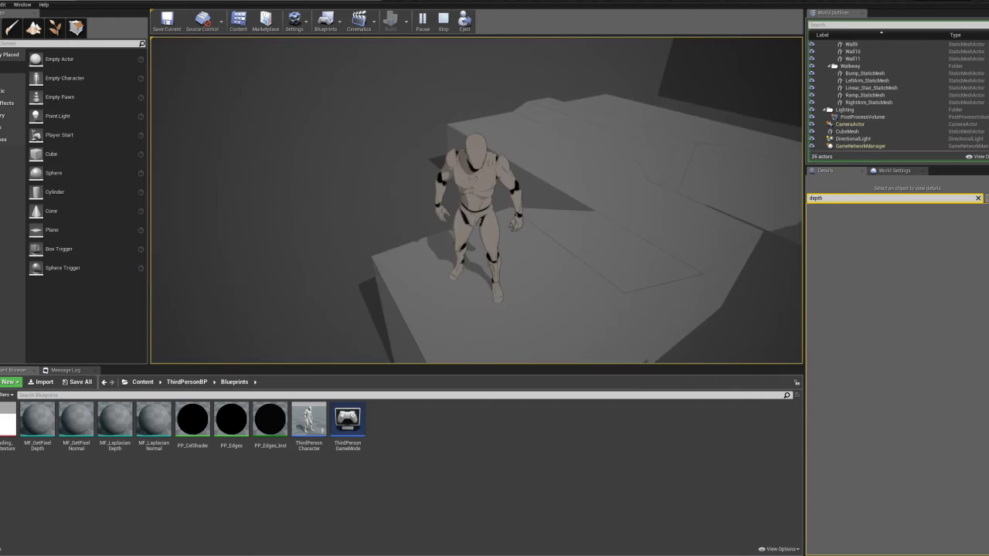
pyautogui.press('Escape')
# Select the PostProcessVolume and clear the depth filter from its details.
pyautogui.click(861, 116)
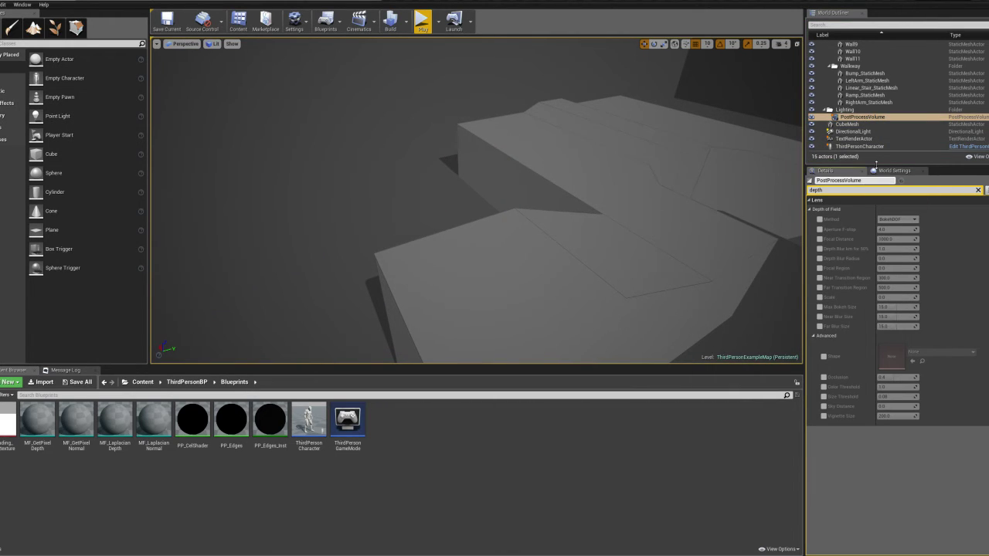
pyautogui.click(864, 139)
pyautogui.click(863, 118)
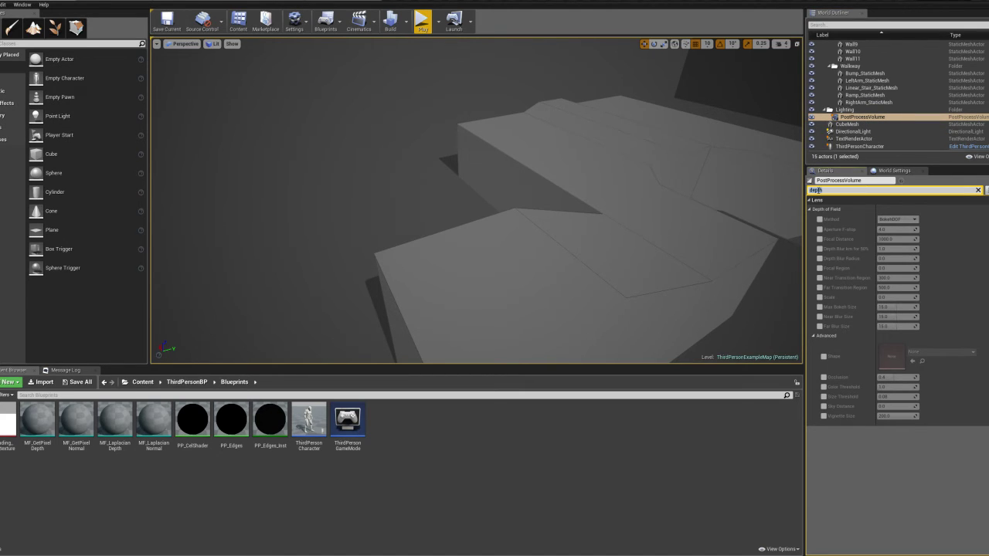
pyautogui.press('Escape')
# Examine the volume's Auto Exposure brightness settings, the Post Process Materials array and the Infinite Extent (Unbound) option.
pyautogui.scroll(-5, 891, 395)
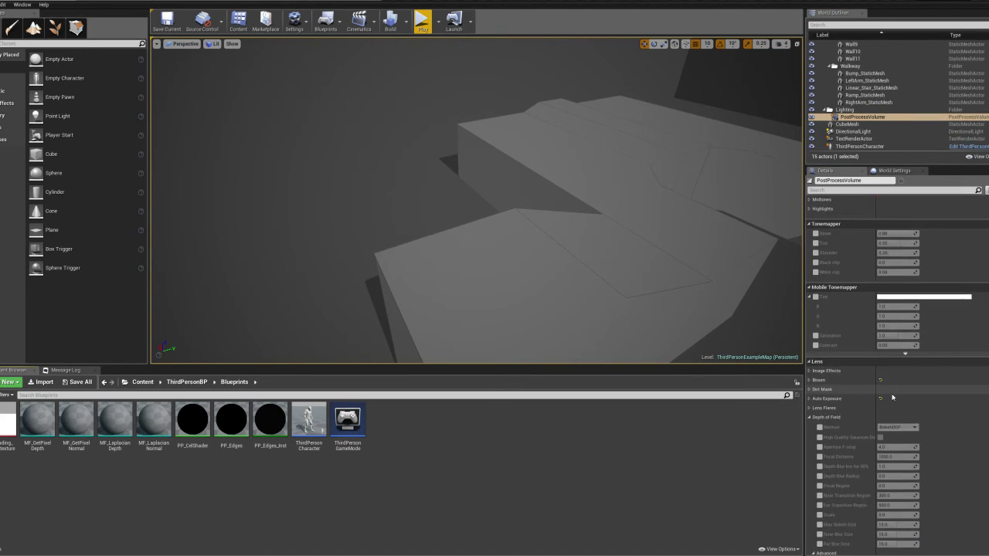
pyautogui.scroll(-4, 892, 397)
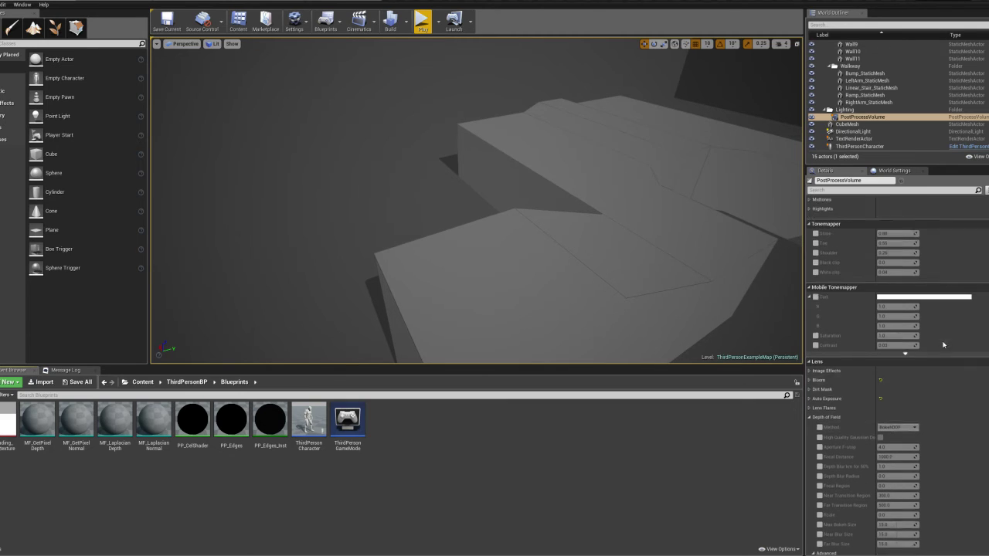
pyautogui.scroll(-2, 939, 343)
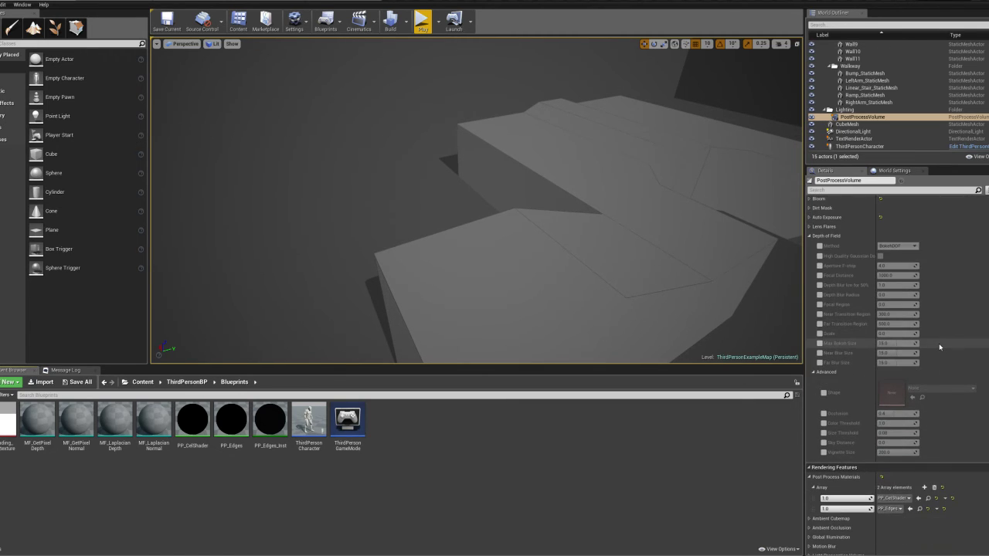
pyautogui.click(809, 217)
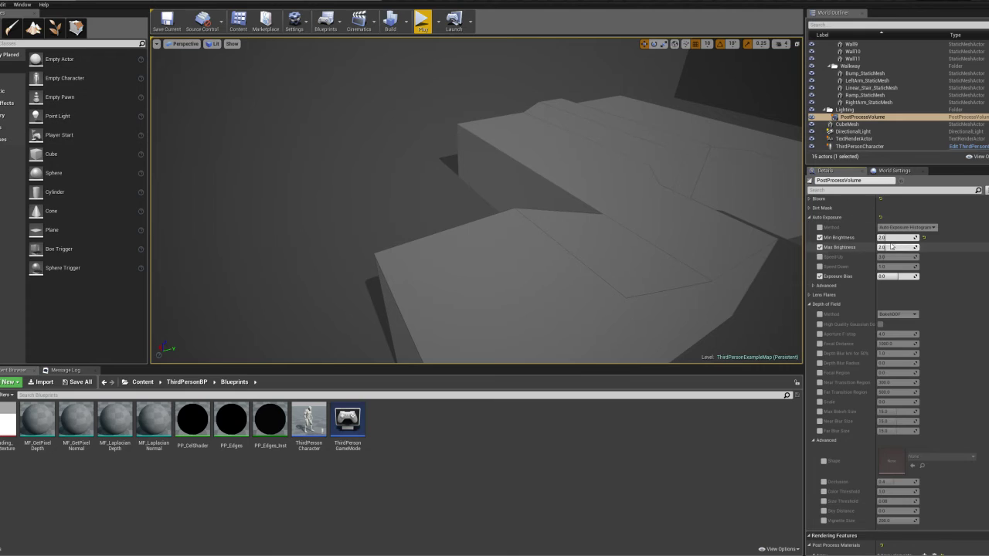
pyautogui.click(809, 218)
pyautogui.scroll(-10, 865, 291)
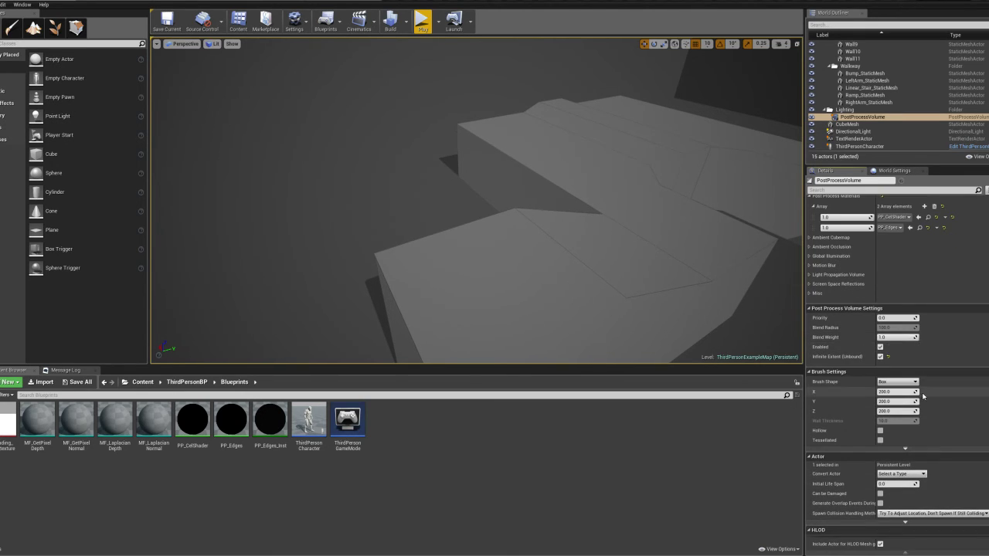
pyautogui.scroll(1, 902, 335)
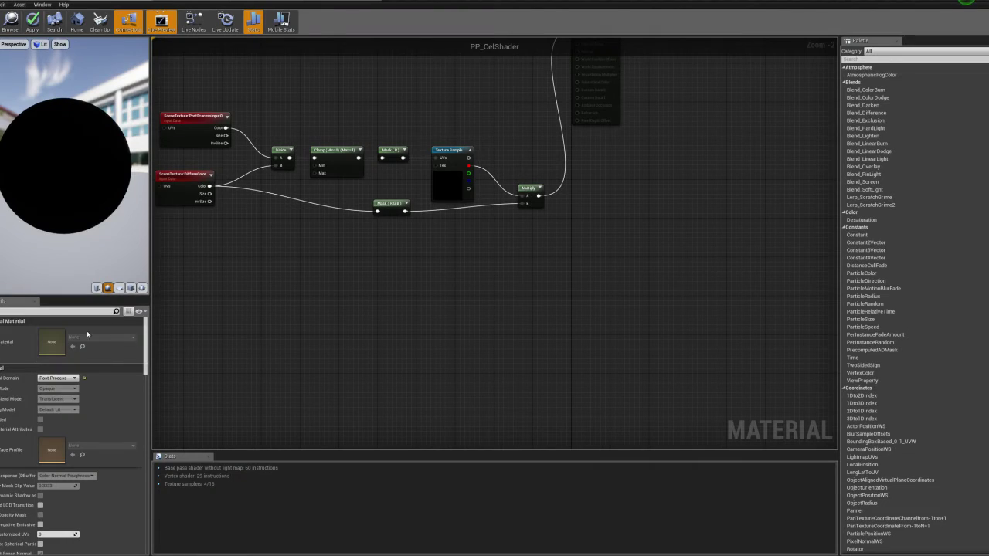
# Check the Material Domain options of PP_CelShader, leaving it on Post Process, and look over its graph.
pyautogui.click(69, 378)
pyautogui.click(109, 377)
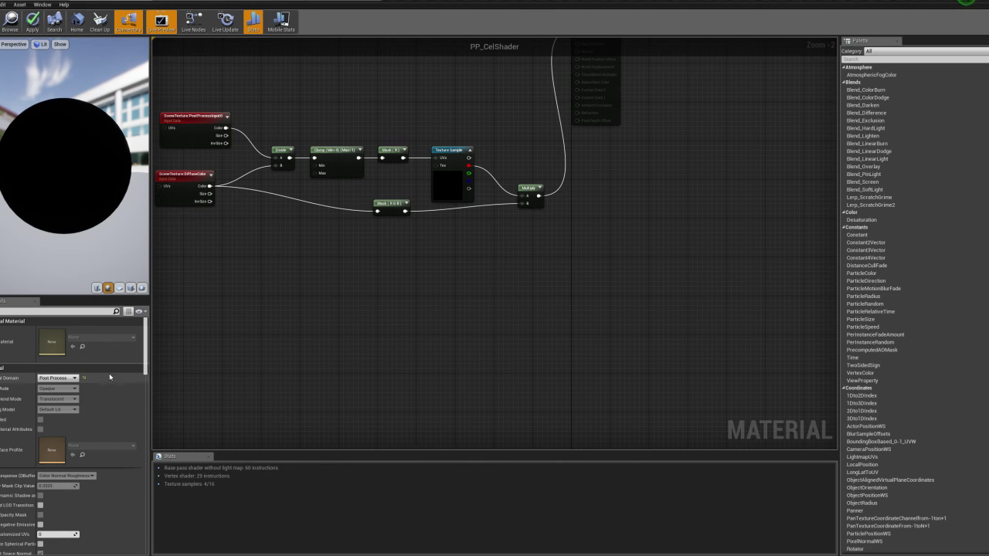
pyautogui.moveTo(279, 293); pyautogui.dragTo(353, 422, button='right')
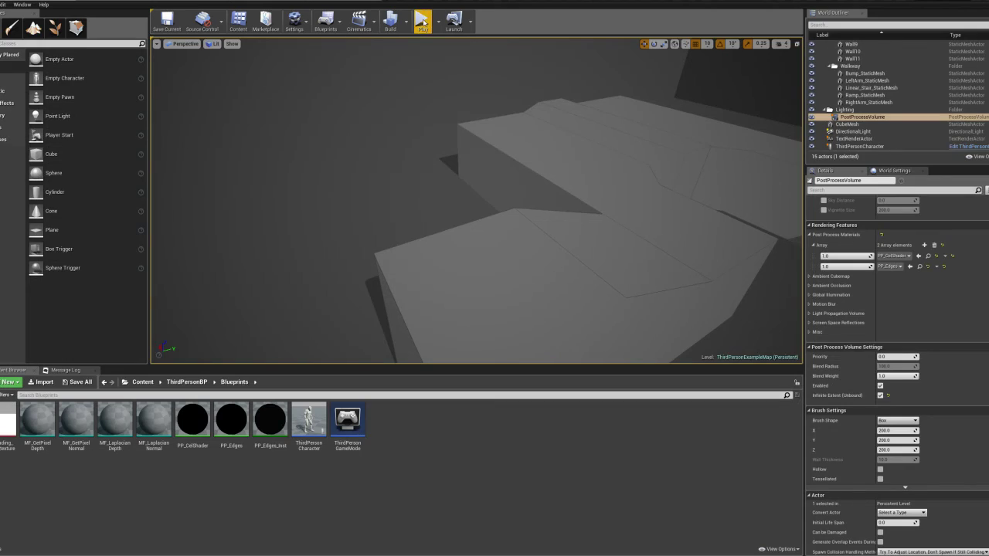
# Play the level again and run and jump the character around the walkway to view the cel shading and edges in motion.
pyautogui.click(423, 22)
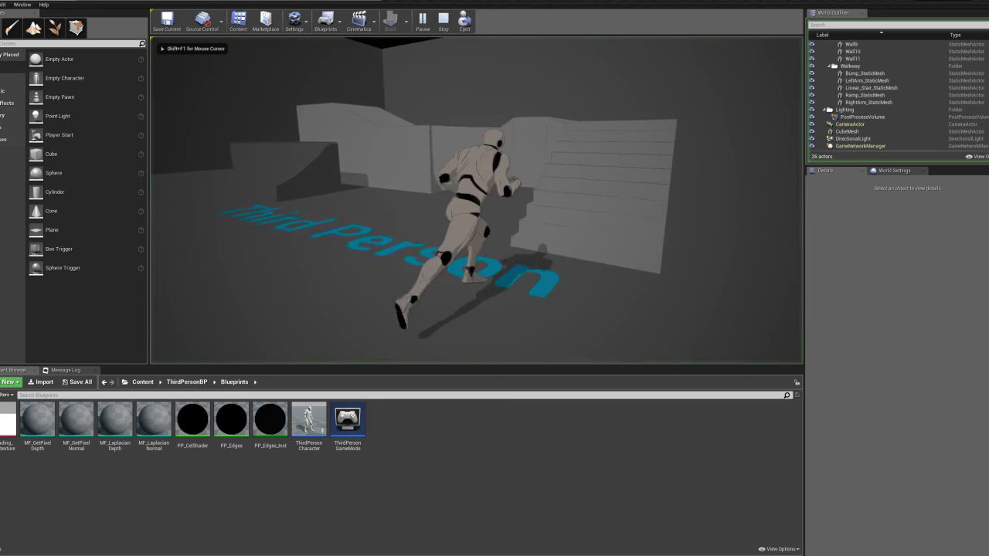
pyautogui.press('w')
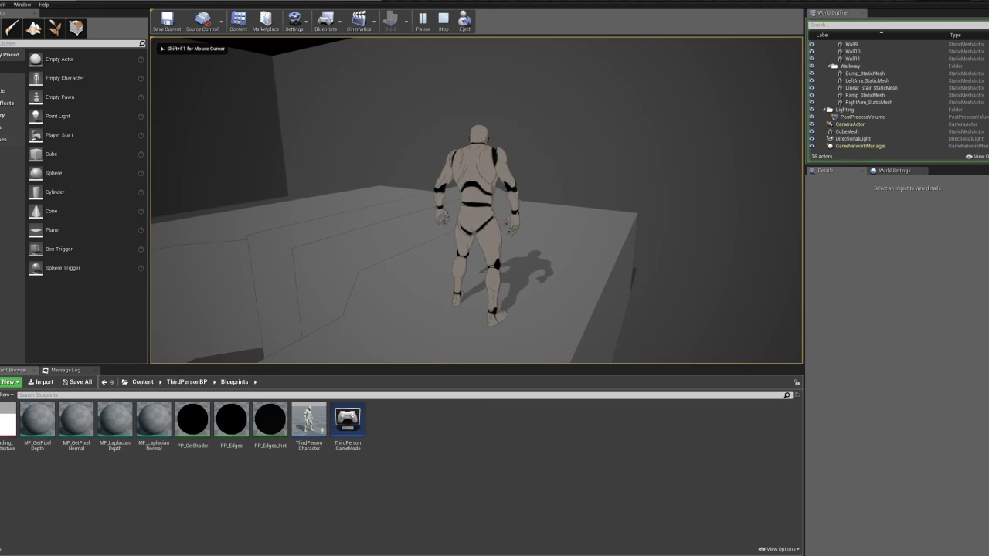
pyautogui.press('w')
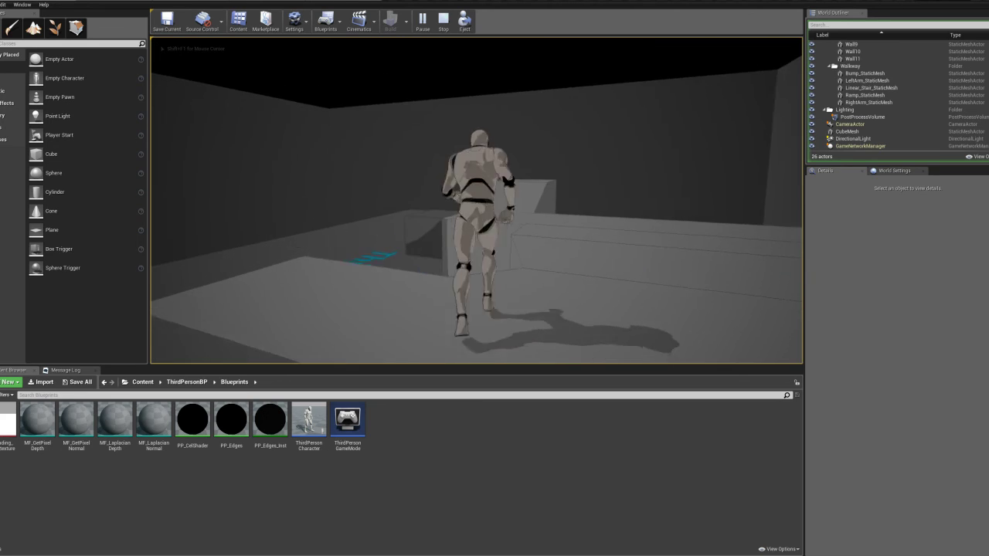
pyautogui.press('space')
pyautogui.press('w')
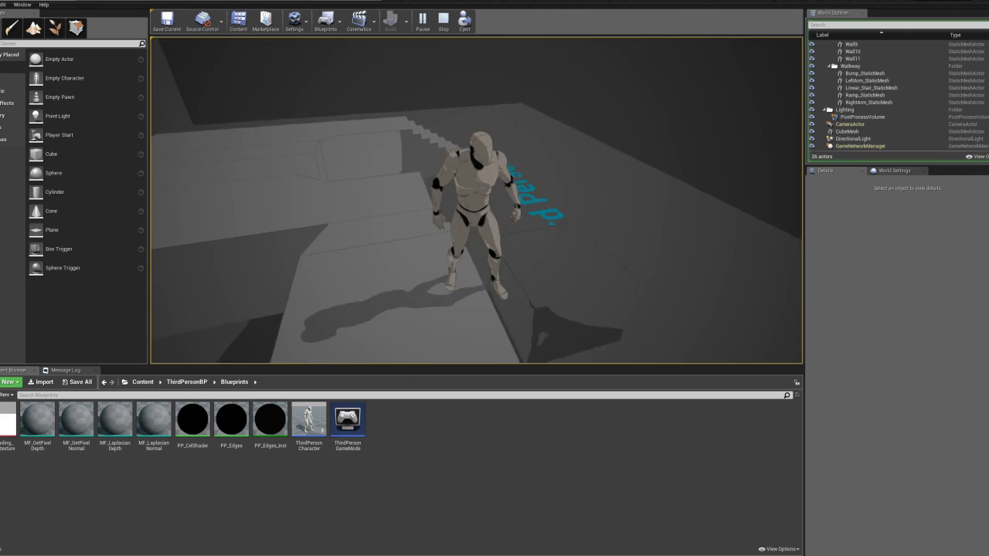
pyautogui.press('space')
pyautogui.press('w')
pyautogui.press('space')
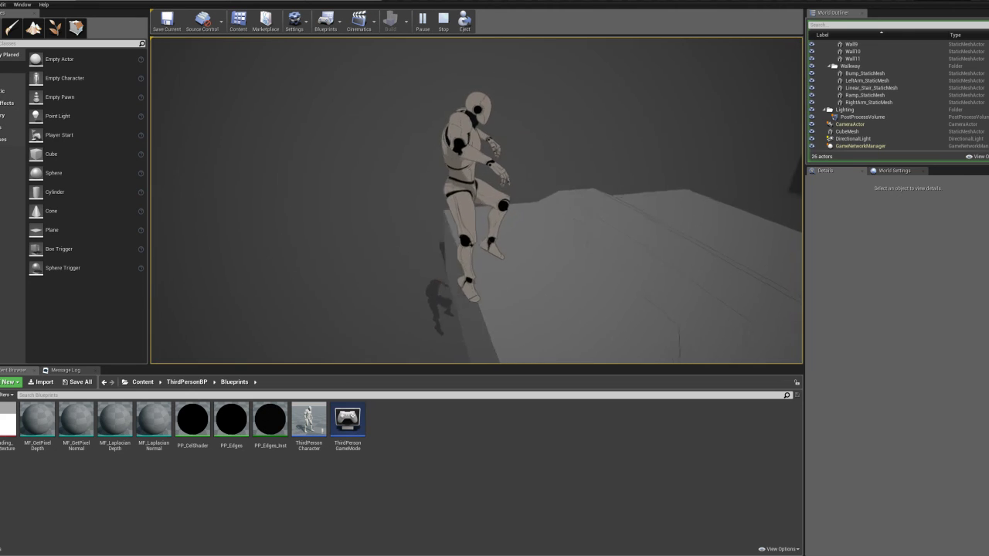
pyautogui.press('w')
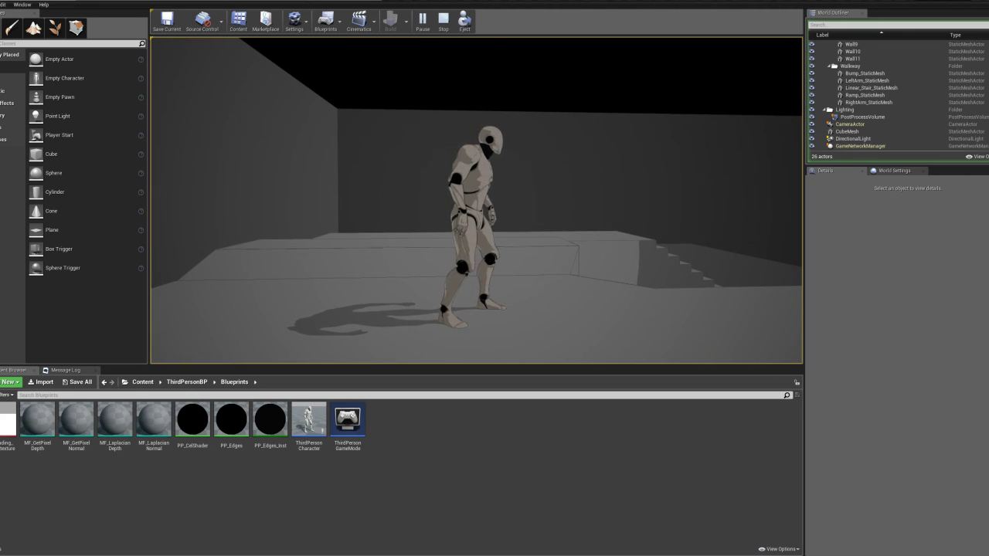
pyautogui.press('w')
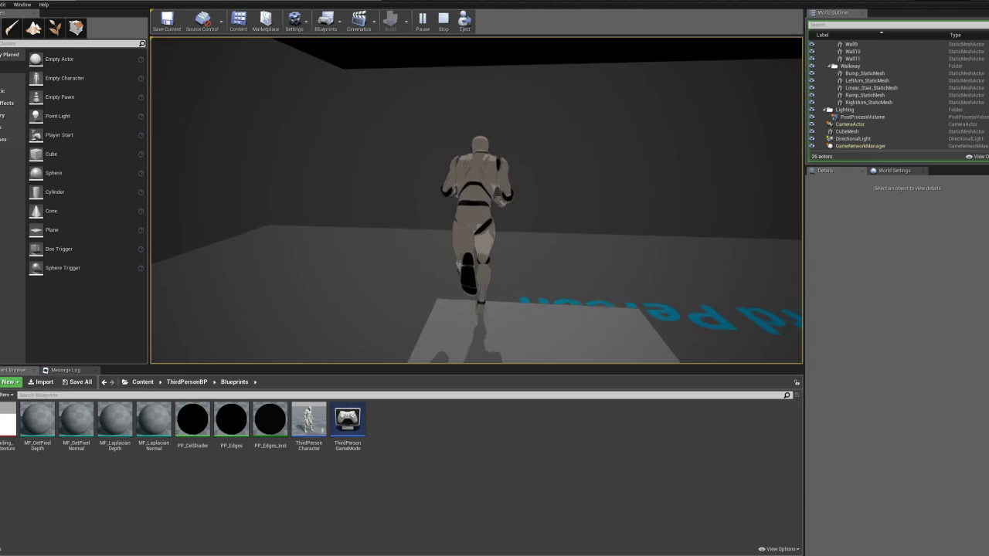
pyautogui.press('w')
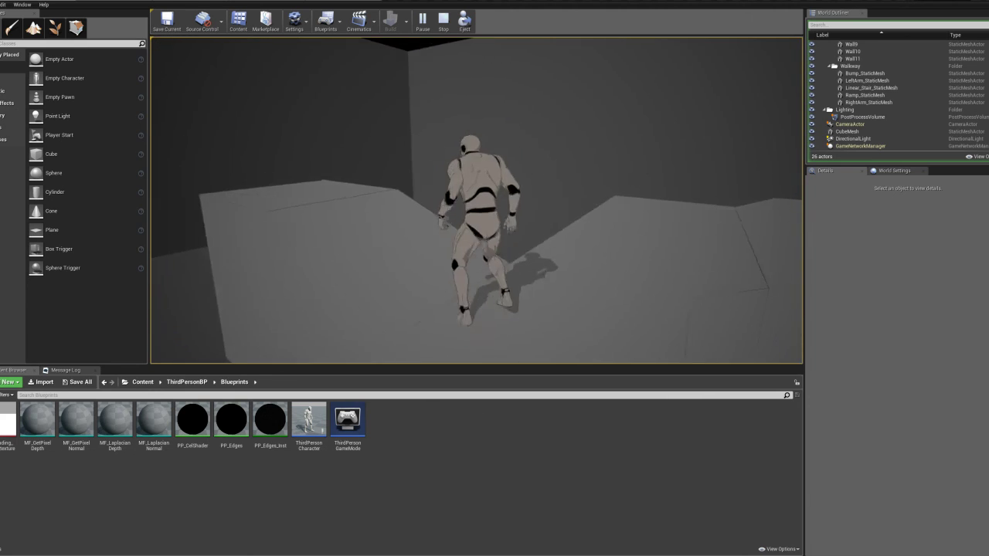